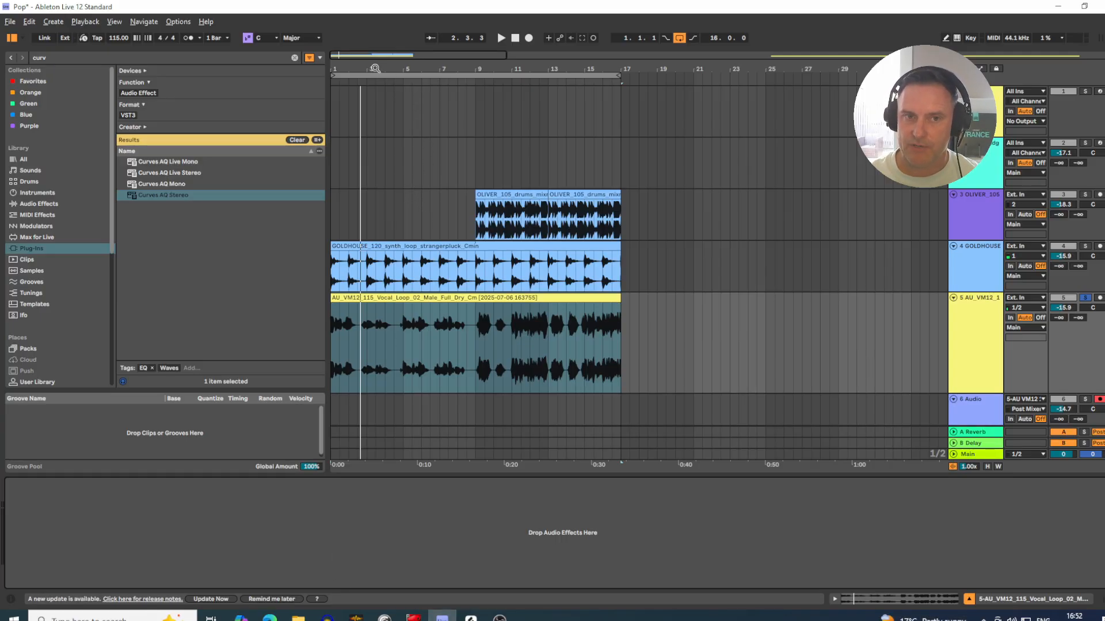
{"action": "mouse_move", "coordinate": [373, 68]}
{"action": "left_mouse_down"}
{"action": "mouse_move", "coordinate": [373, 92]}
{"action": "mouse_move", "coordinate": [393, 64]}
{"action": "left_mouse_up"}
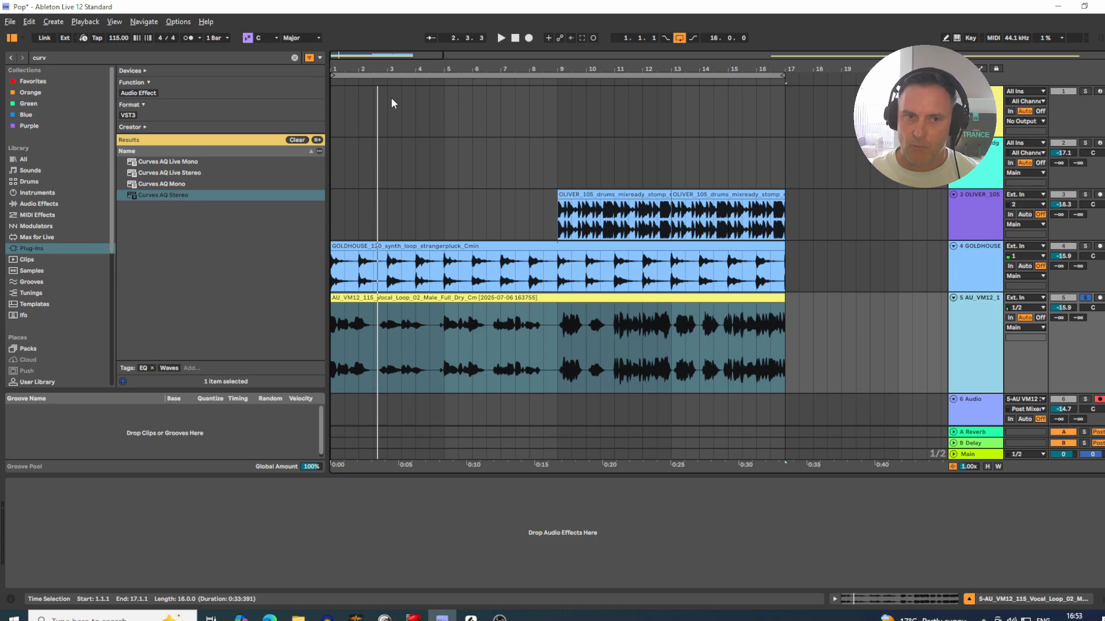
{"action": "left_click_drag", "start_coordinate": [388, 101], "coordinate": [406, 104]}
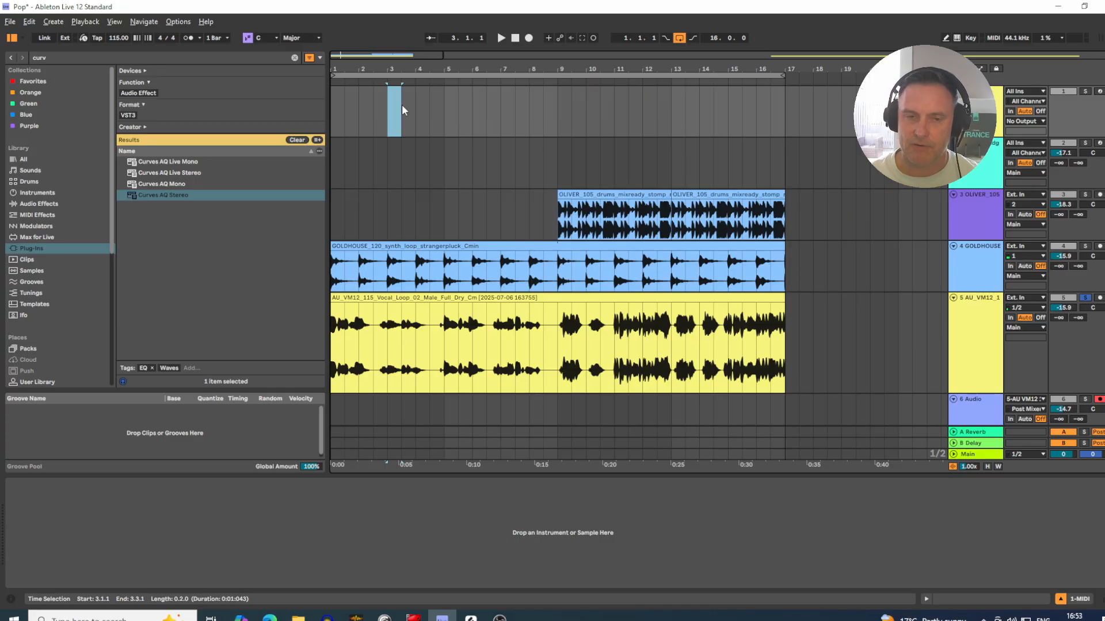
{"action": "left_click", "coordinate": [415, 106]}
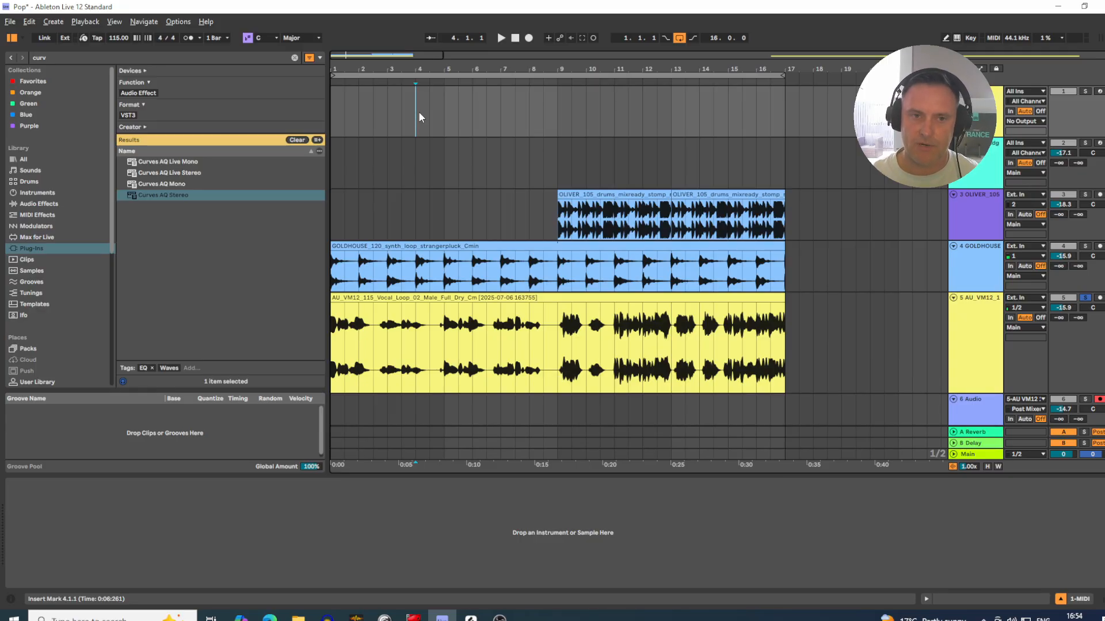
{"action": "mouse_move", "coordinate": [360, 70]}
{"action": "left_mouse_down"}
{"action": "mouse_move", "coordinate": [368, 92]}
{"action": "mouse_move", "coordinate": [370, 69]}
{"action": "left_mouse_up"}
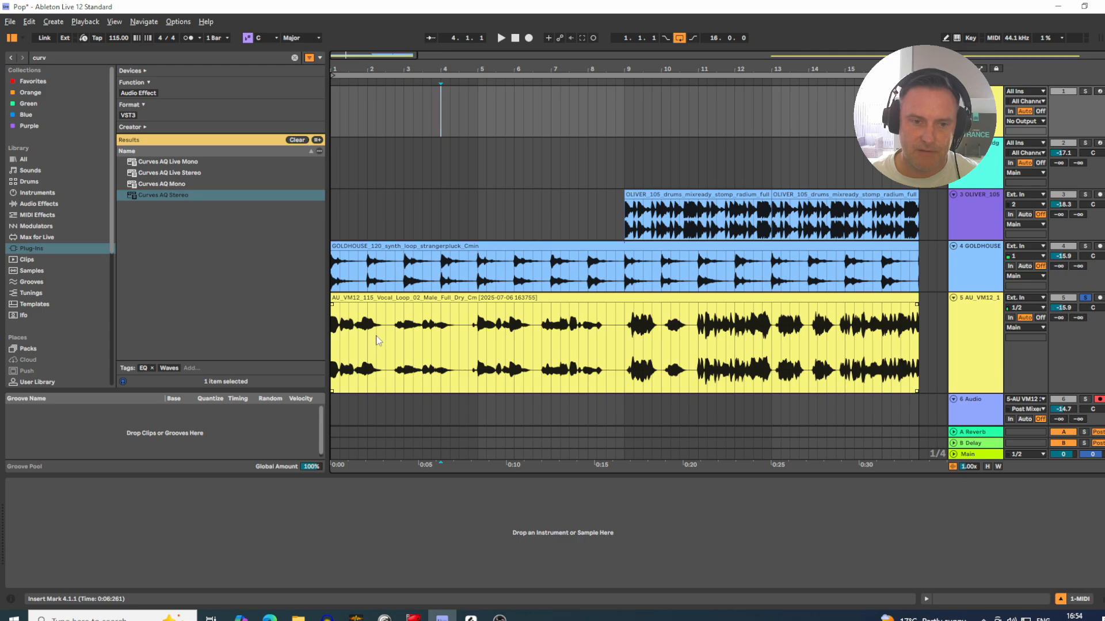
{"action": "left_click_drag", "start_coordinate": [378, 338], "coordinate": [323, 335]}
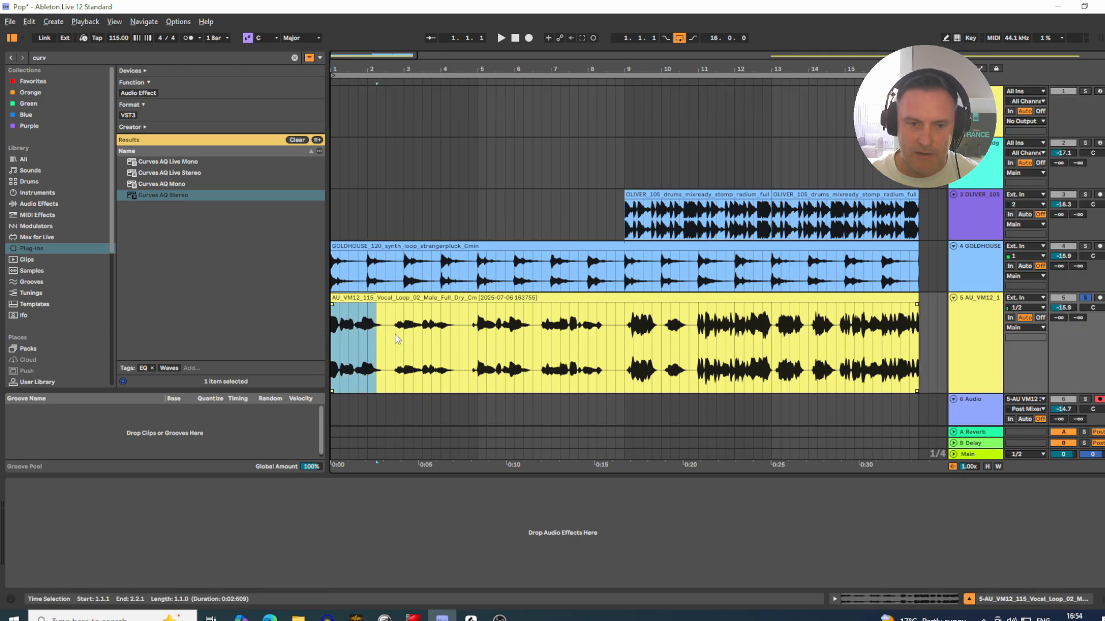
{"action": "left_click_drag", "start_coordinate": [395, 334], "coordinate": [919, 336]}
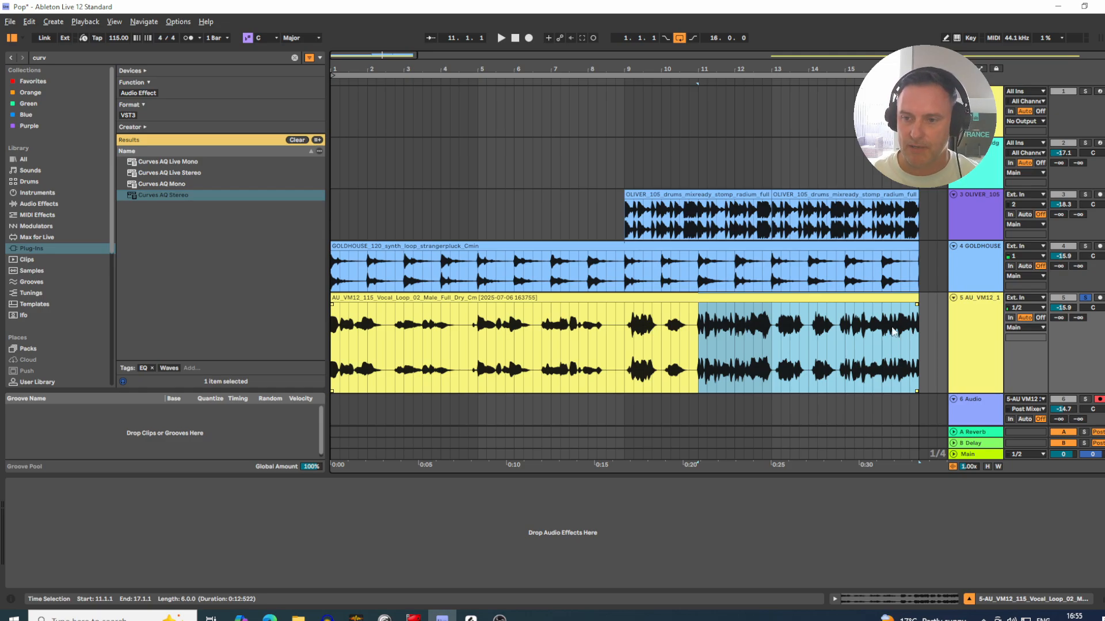
Step: Play the whole vocal clip from bar 1 to bar 16 with its track soloed to hear the uncompressed level changes
{"action": "left_click", "coordinate": [1086, 298]}
{"action": "left_click", "coordinate": [1085, 298]}
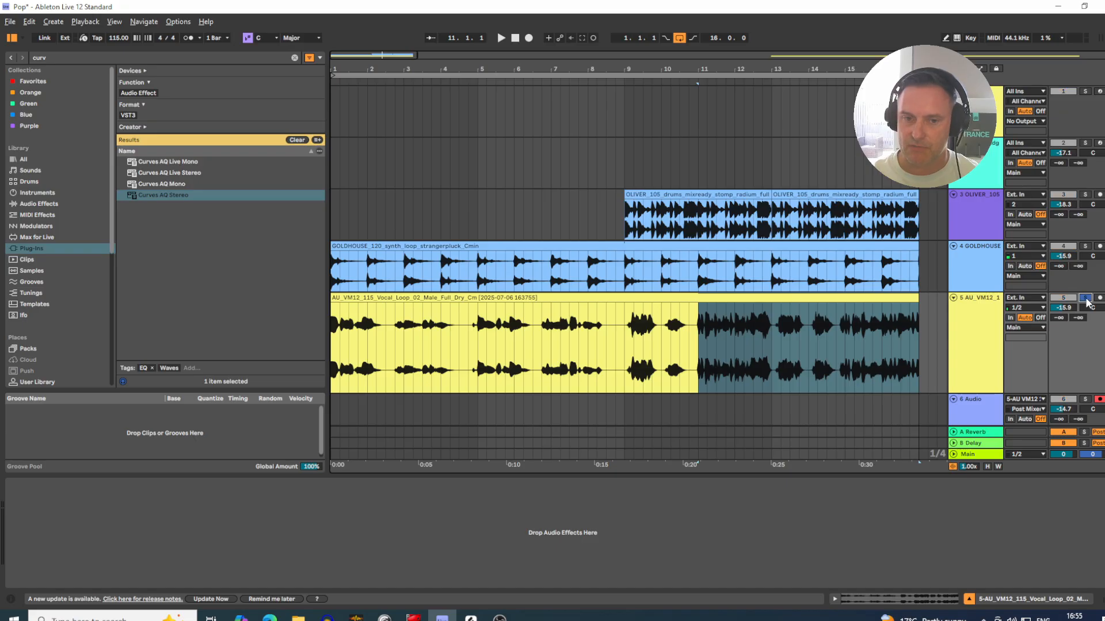
{"action": "left_click", "coordinate": [432, 298]}
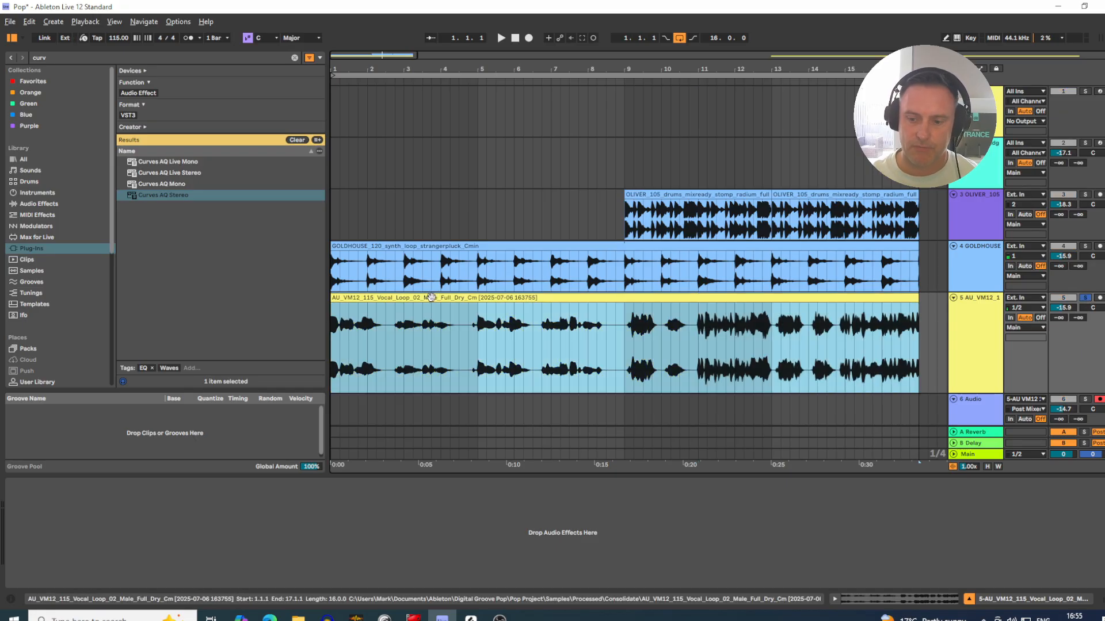
{"action": "key", "text": "space"}
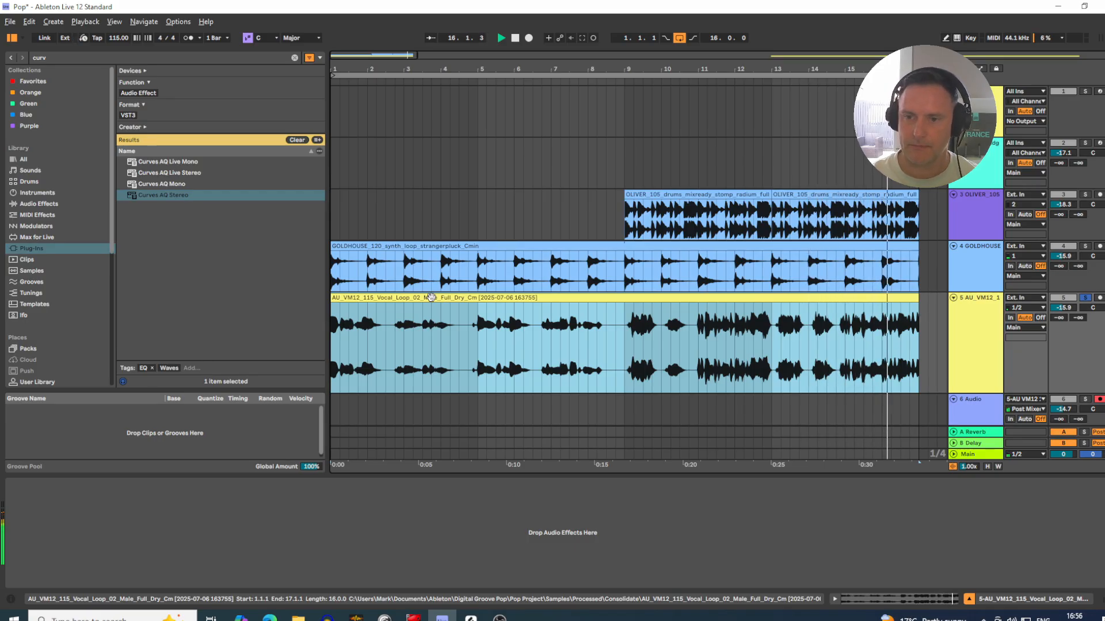
{"action": "key", "text": "space"}
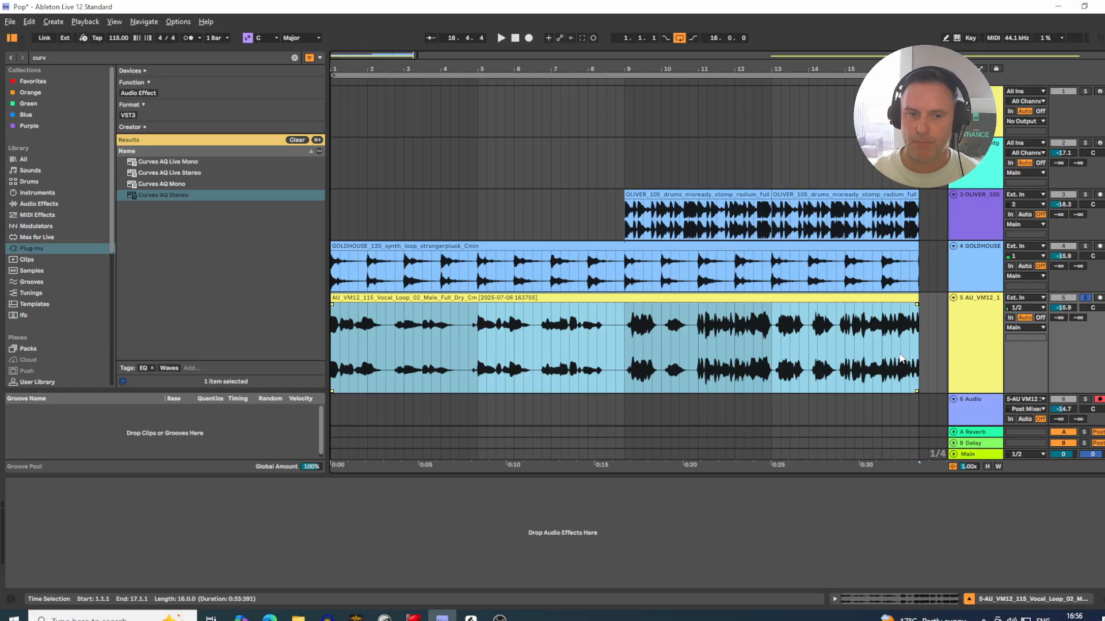
Step: Examine the vocal waveform's dynamics, selecting the first eight bars and the full 16-bar clip
{"action": "left_click", "coordinate": [588, 335]}
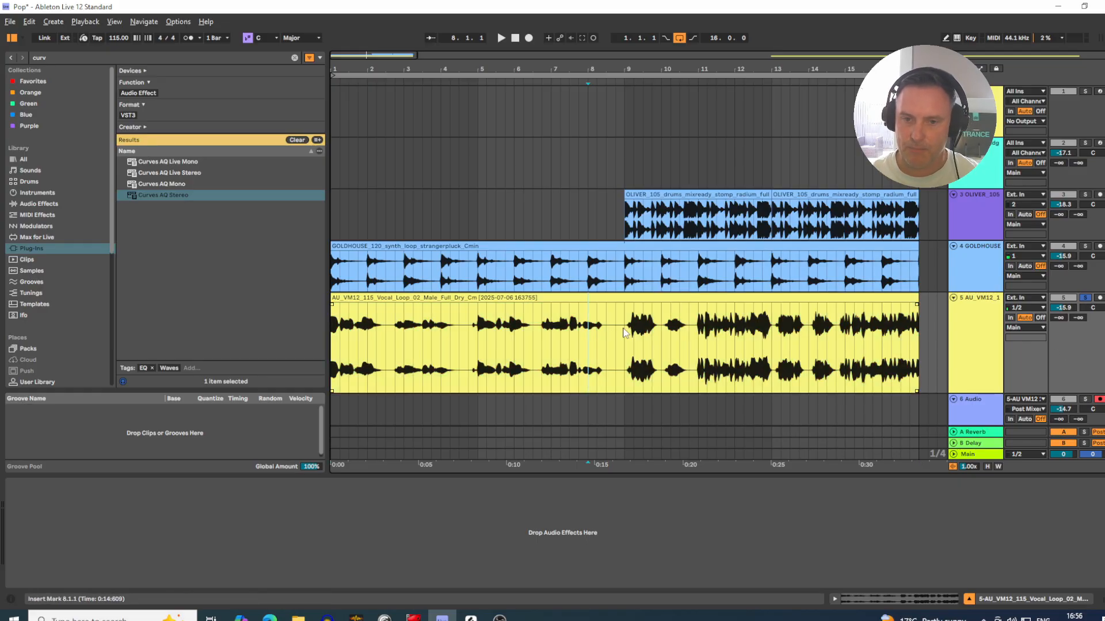
{"action": "left_click_drag", "start_coordinate": [624, 332], "coordinate": [332, 334]}
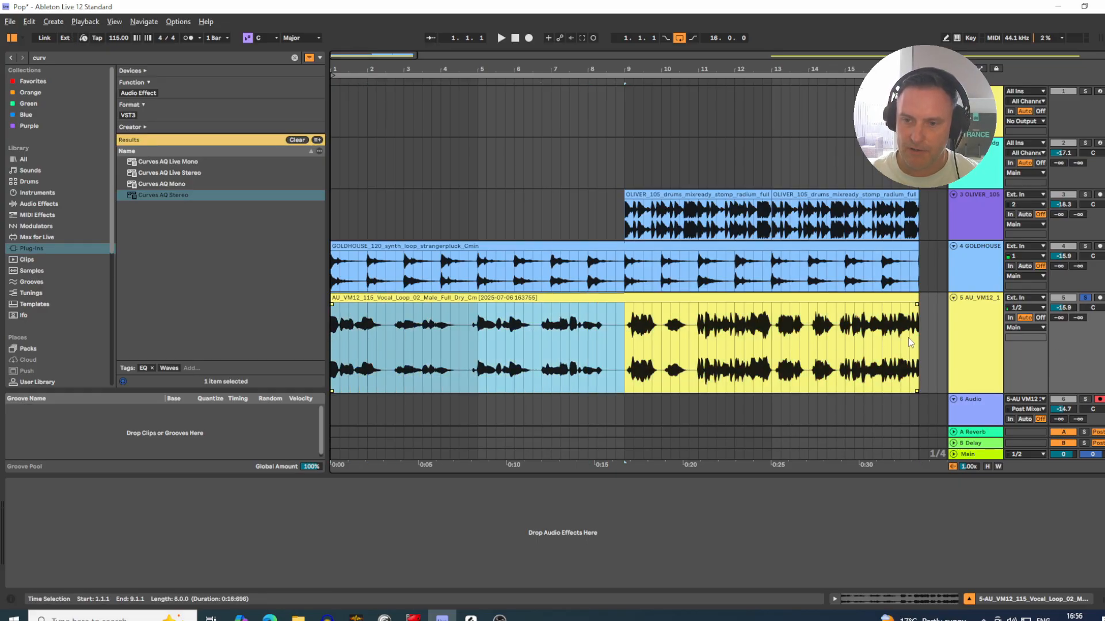
{"action": "left_click_drag", "start_coordinate": [907, 337], "coordinate": [312, 340]}
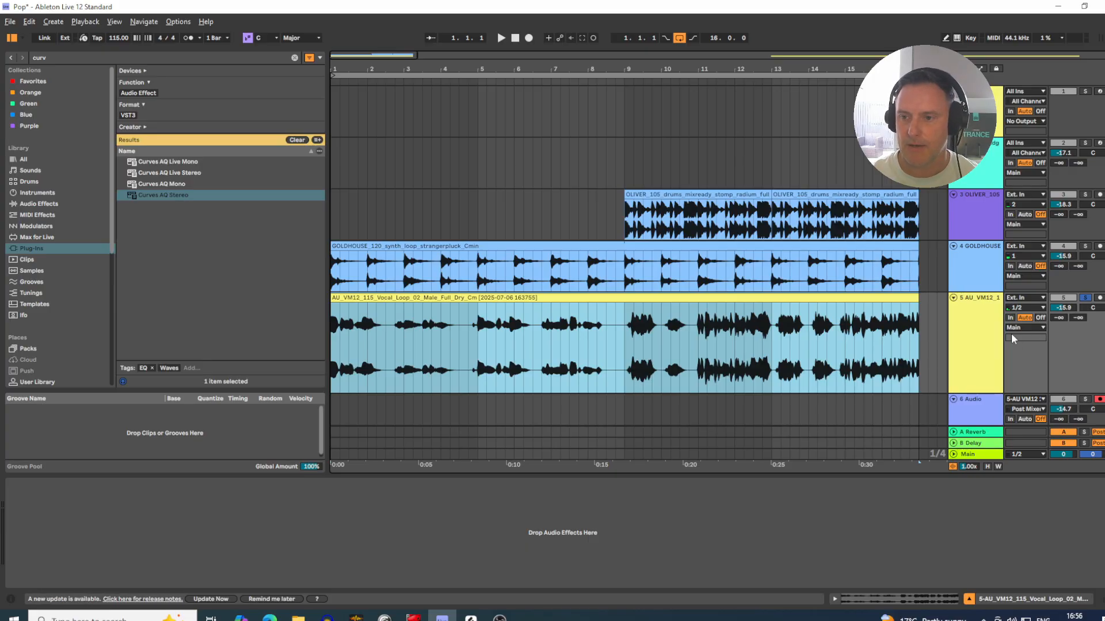
Step: Search all library content for "compres" and add the stock Compressor to the vocal track
{"action": "left_click", "coordinate": [981, 339]}
{"action": "left_click", "coordinate": [89, 57]}
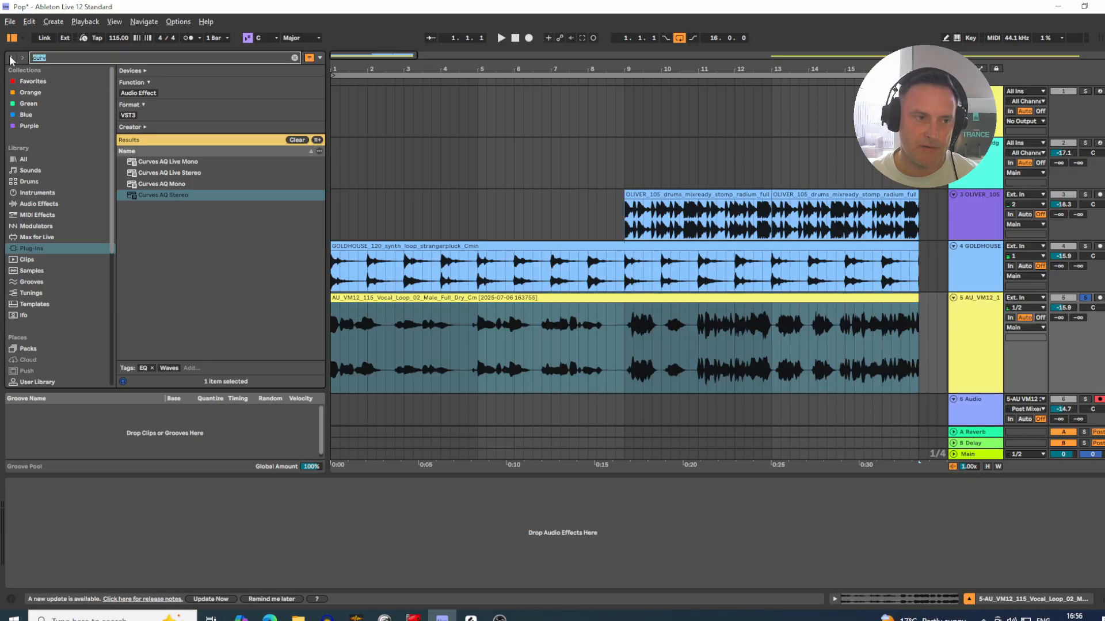
{"action": "type", "text": "compres"}
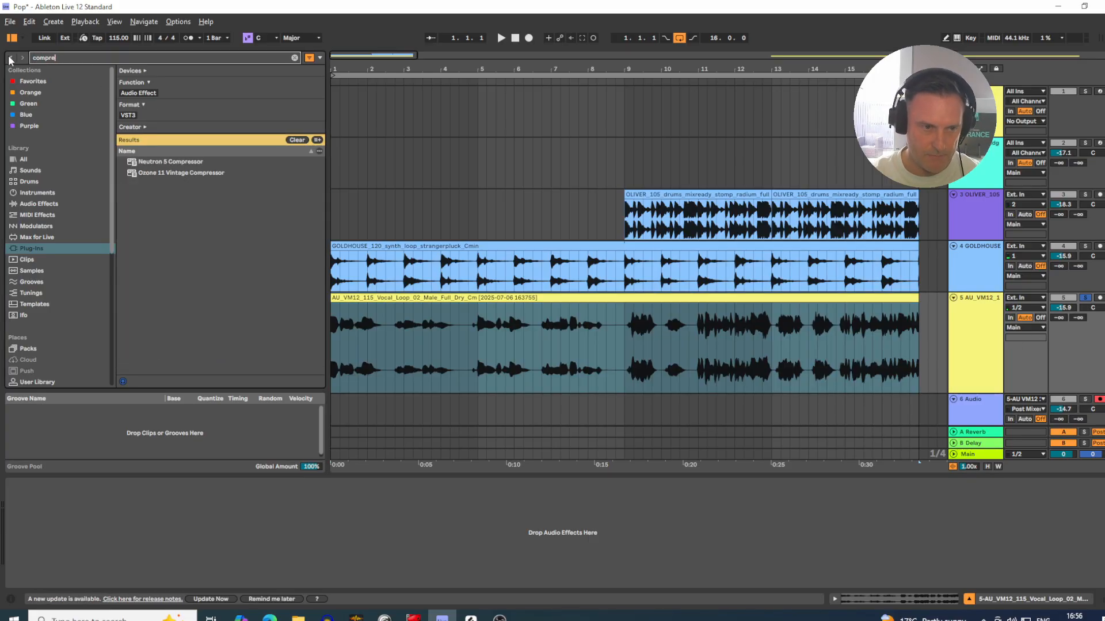
{"action": "left_click", "coordinate": [25, 161]}
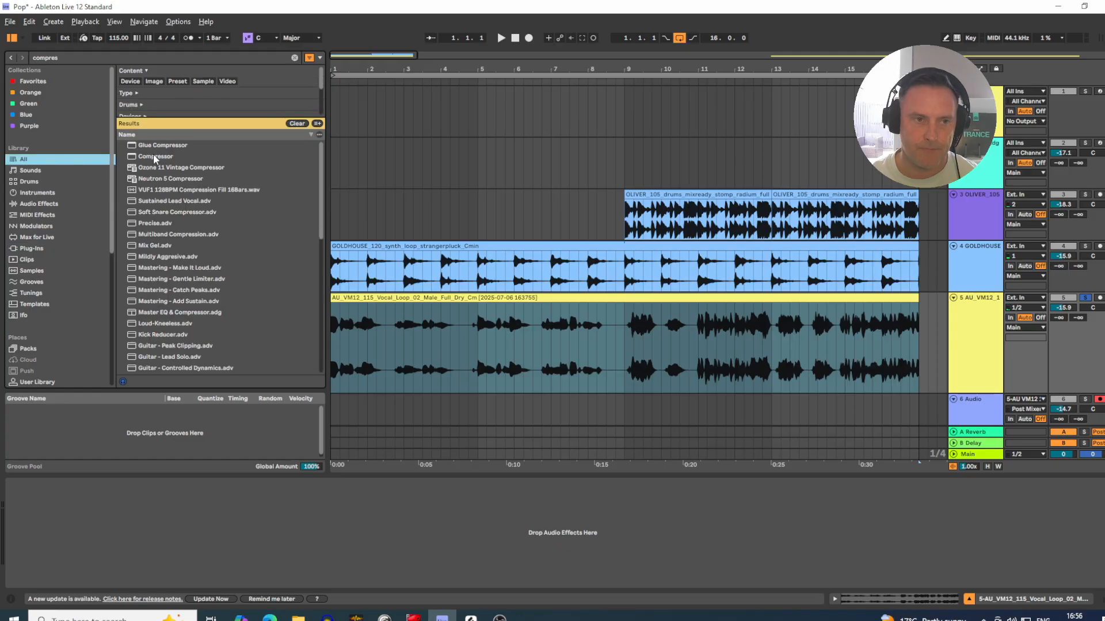
{"action": "left_click_drag", "start_coordinate": [147, 159], "coordinate": [490, 344]}
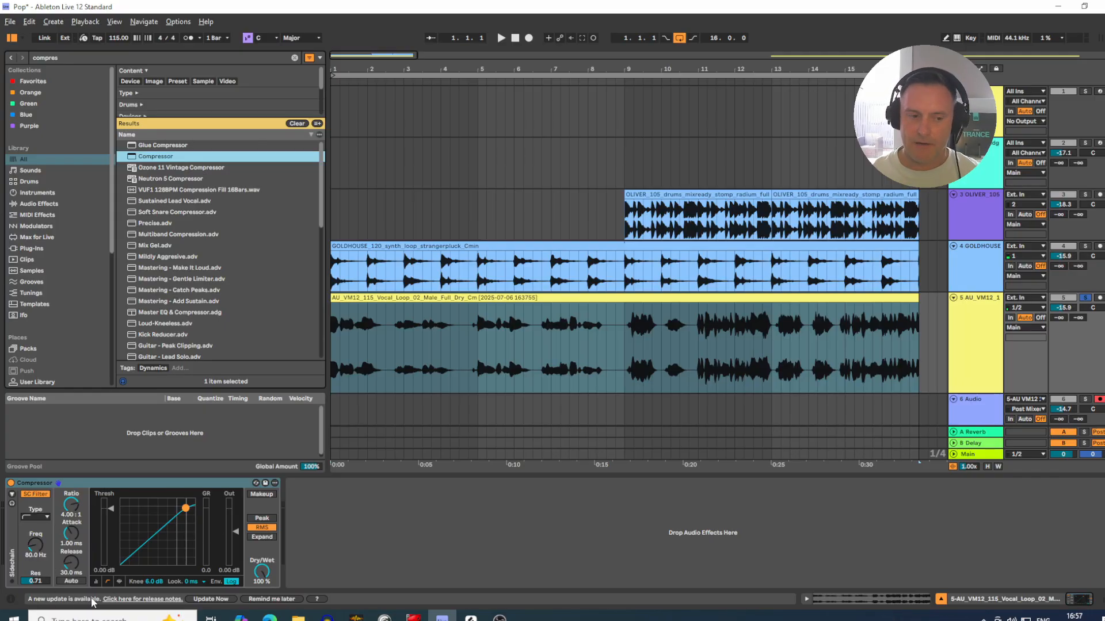
Step: Show the Info View to read its description of interface elements, and hide it again
{"action": "left_click", "coordinate": [11, 599]}
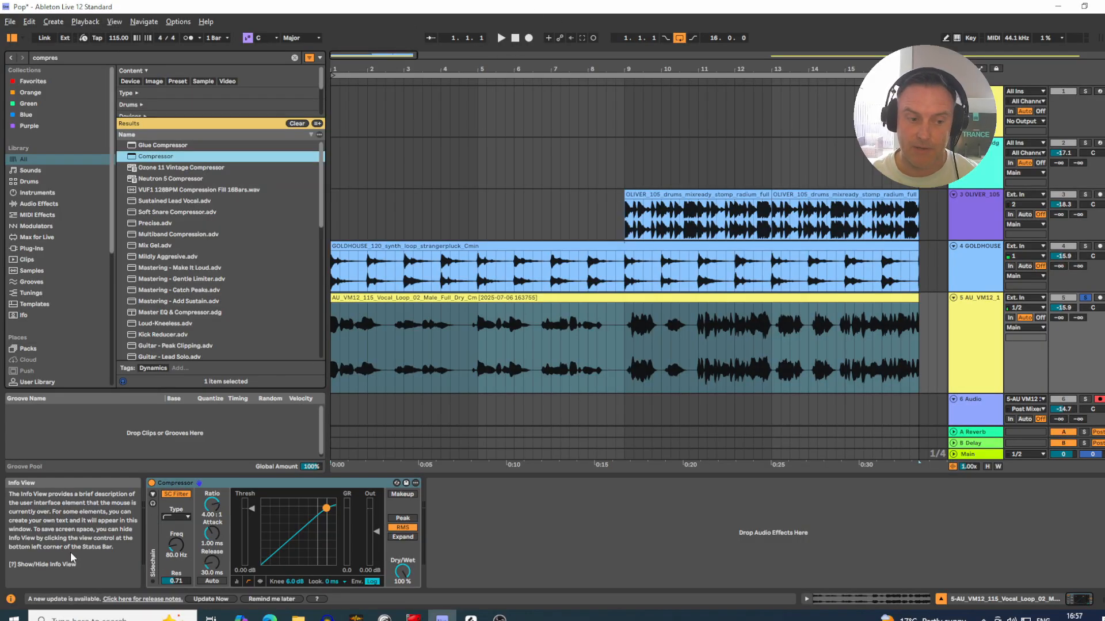
{"action": "left_click", "coordinate": [10, 599]}
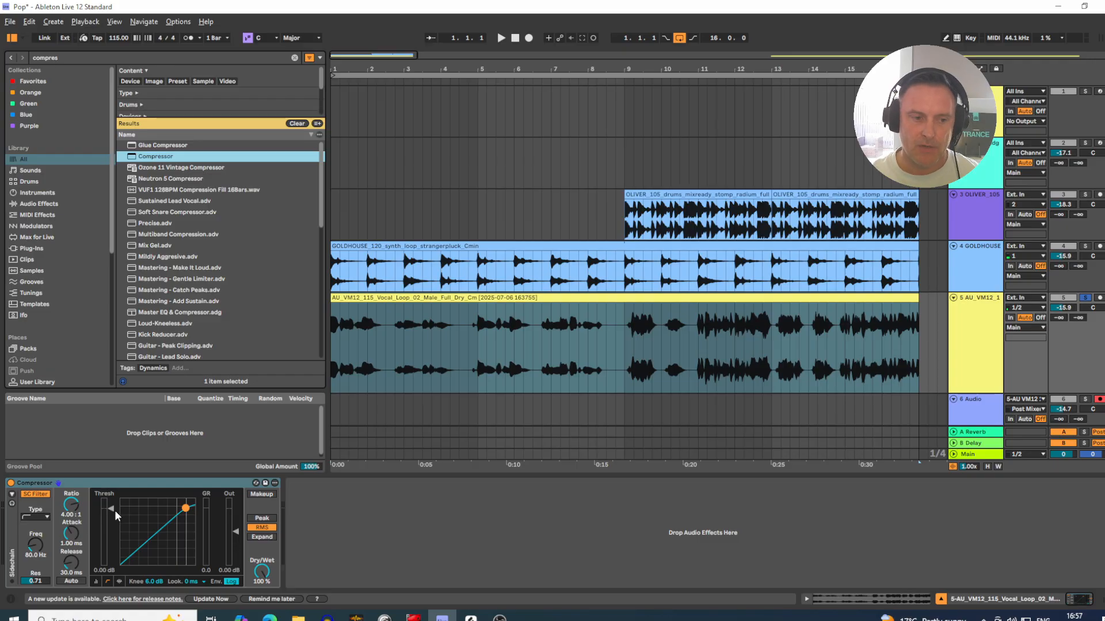
Step: Try the Compressor's threshold at -9.93 dB and -11.0 dB, and bring it back to -0.37 dB
{"action": "left_click_drag", "start_coordinate": [112, 506], "coordinate": [99, 571]}
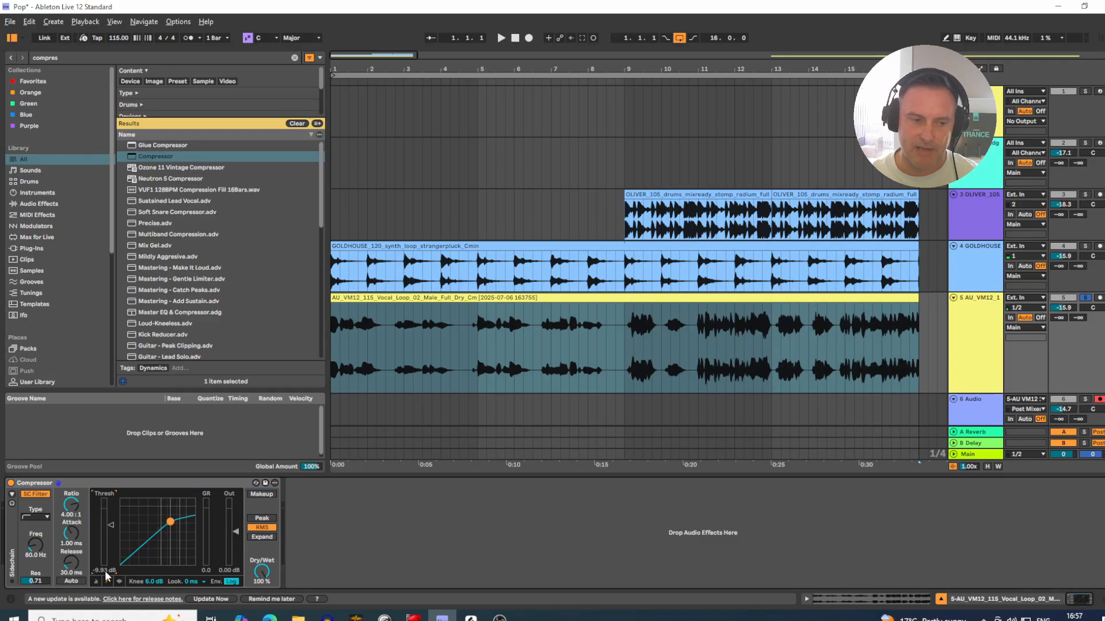
{"action": "left_click_drag", "start_coordinate": [110, 525], "coordinate": [111, 528]}
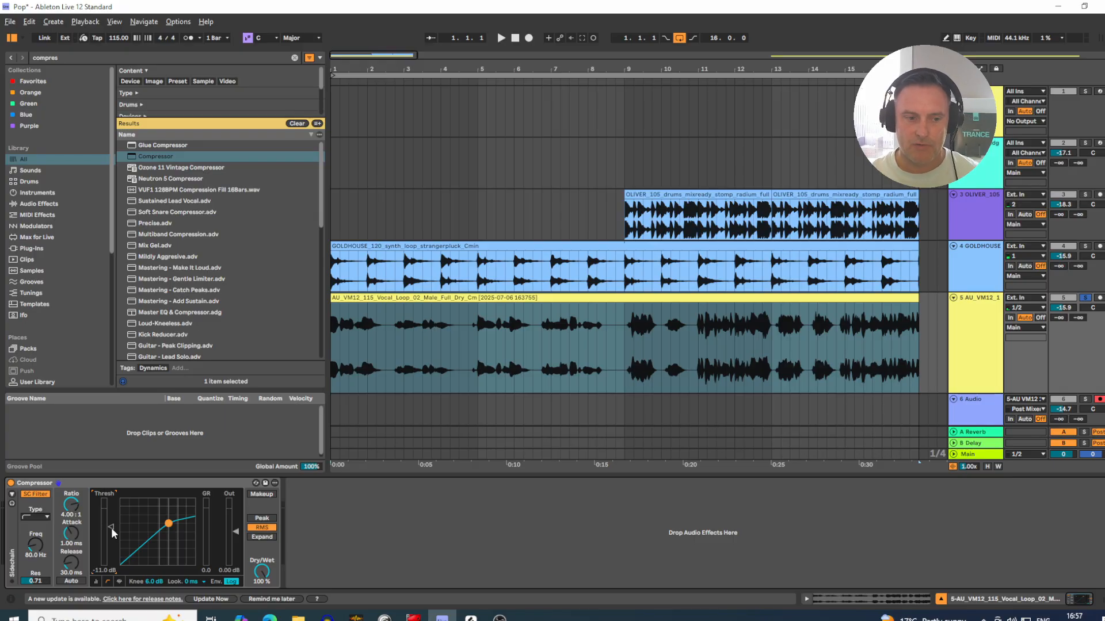
{"action": "left_click_drag", "start_coordinate": [111, 527], "coordinate": [112, 511]}
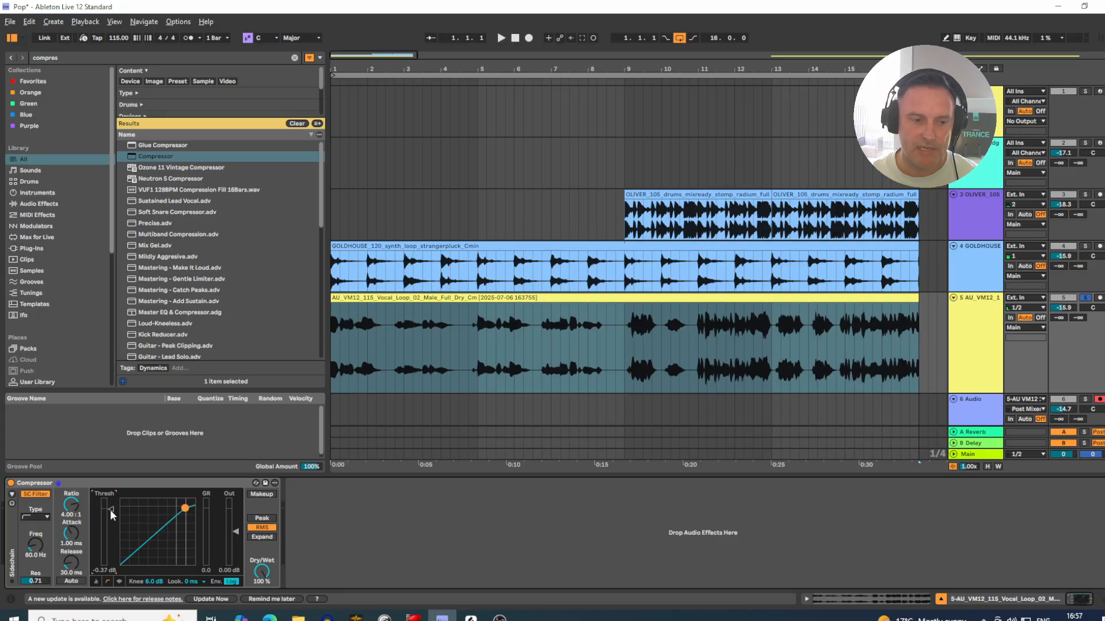
Step: Switch the Compressor to its activity display, set the threshold to -0.20 dB, and play the first bars of the vocal
{"action": "left_click", "coordinate": [118, 582]}
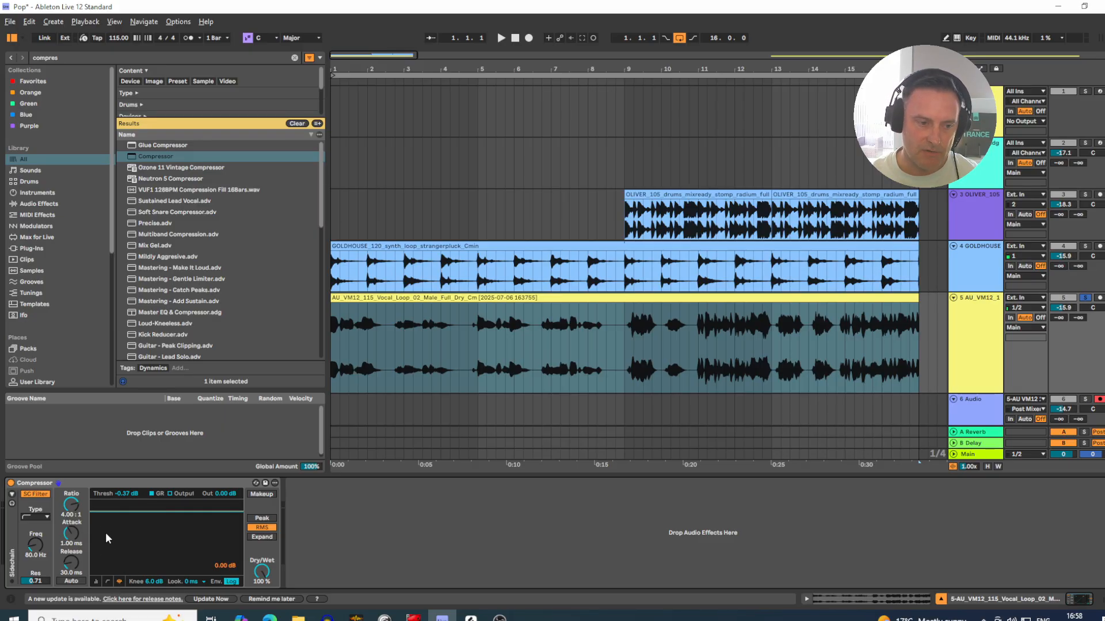
{"action": "left_click_drag", "start_coordinate": [127, 512], "coordinate": [128, 511]}
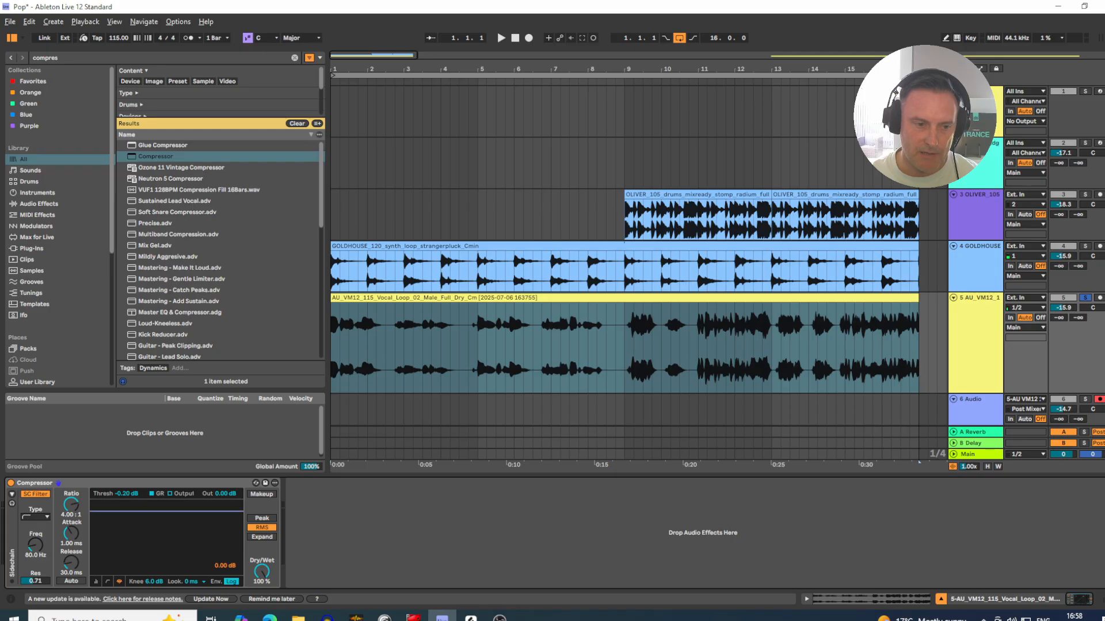
{"action": "key", "text": "space"}
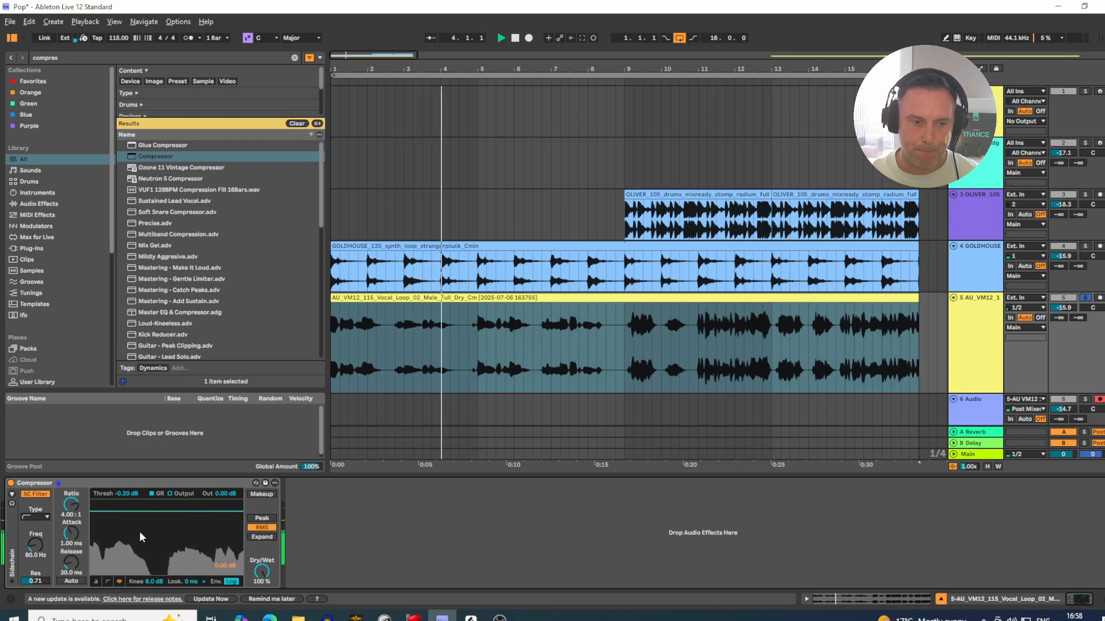
{"action": "key", "text": "space"}
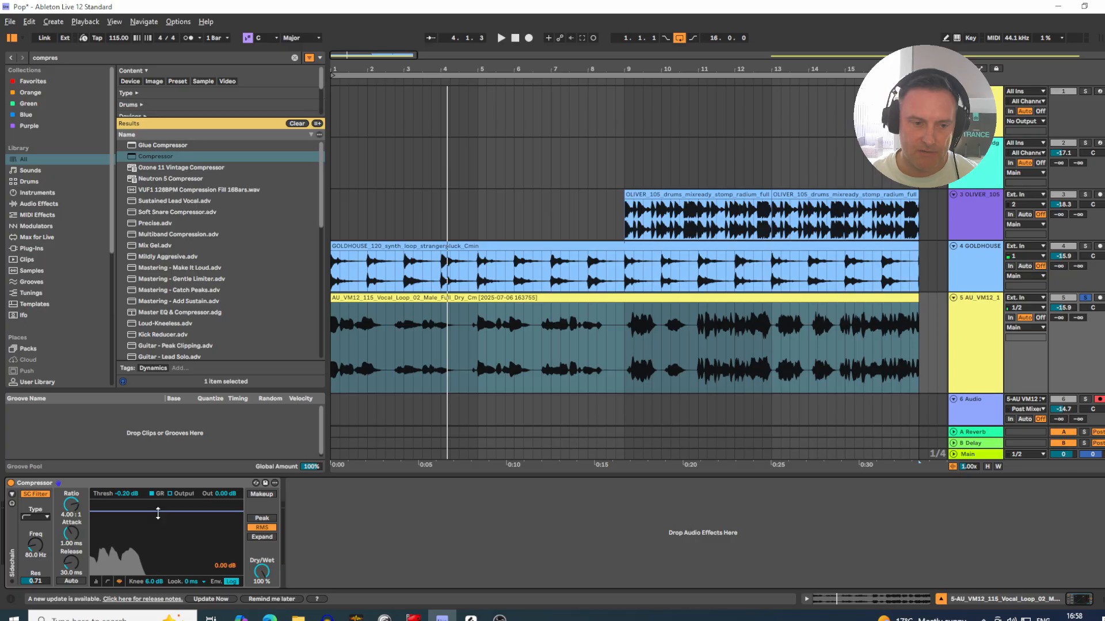
Step: Try lowering the Compressor's threshold line to -25.3 dB and return it to -0.20 dB
{"action": "left_click_drag", "start_coordinate": [167, 511], "coordinate": [167, 555]}
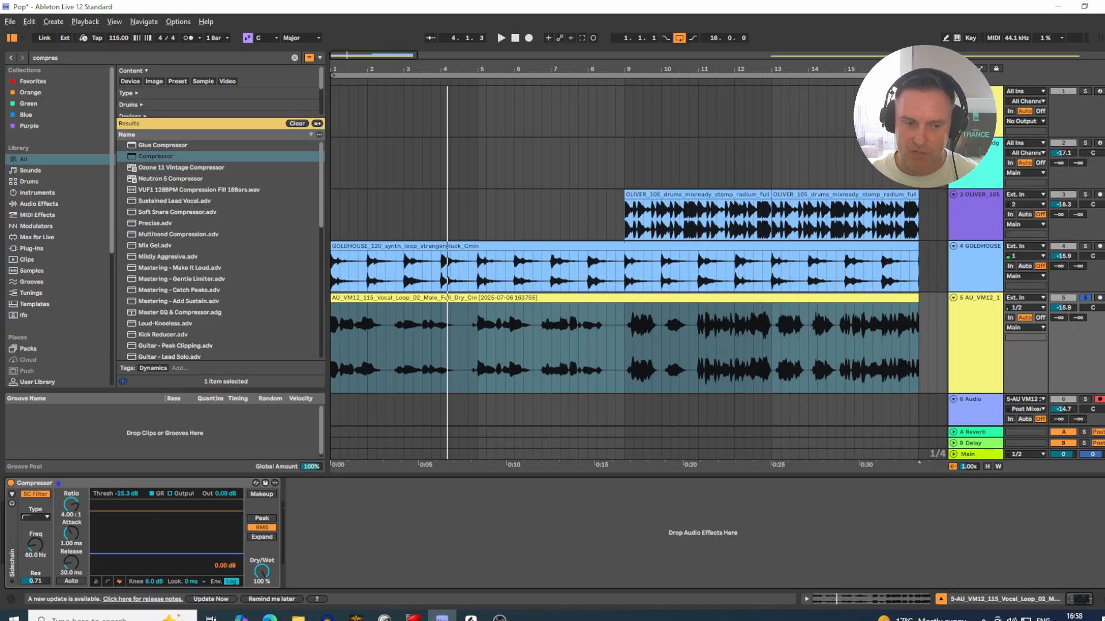
{"action": "left_click_drag", "start_coordinate": [167, 554], "coordinate": [167, 510]}
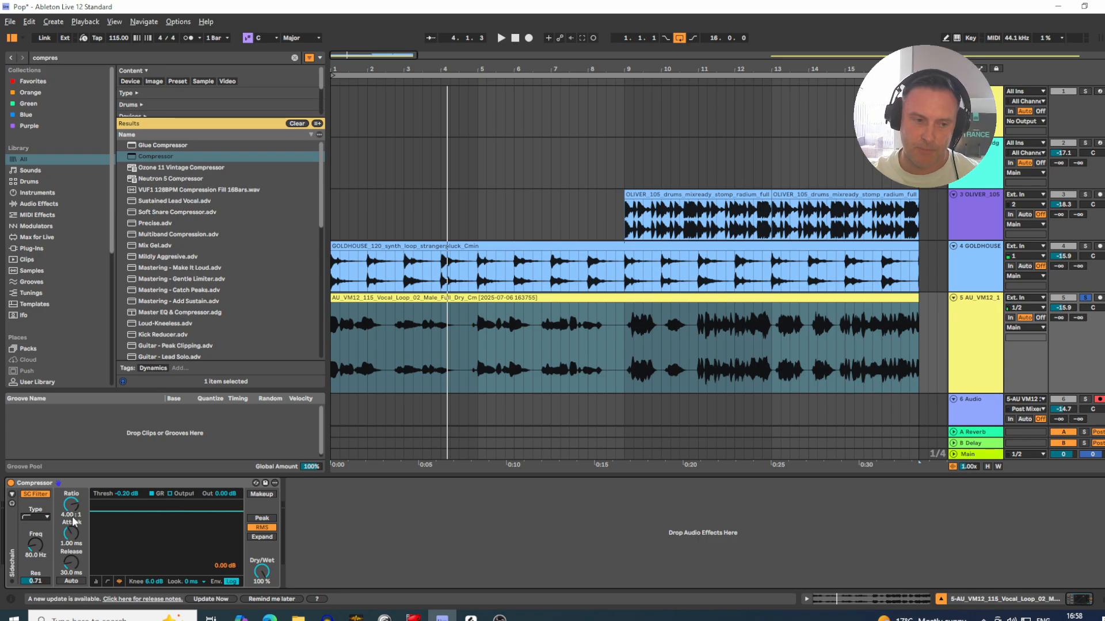
Step: Try the Compressor's ratio at 1.83:1 and at infinity, and reset it to 4.00:1
{"action": "left_click_drag", "start_coordinate": [73, 522], "coordinate": [73, 530]}
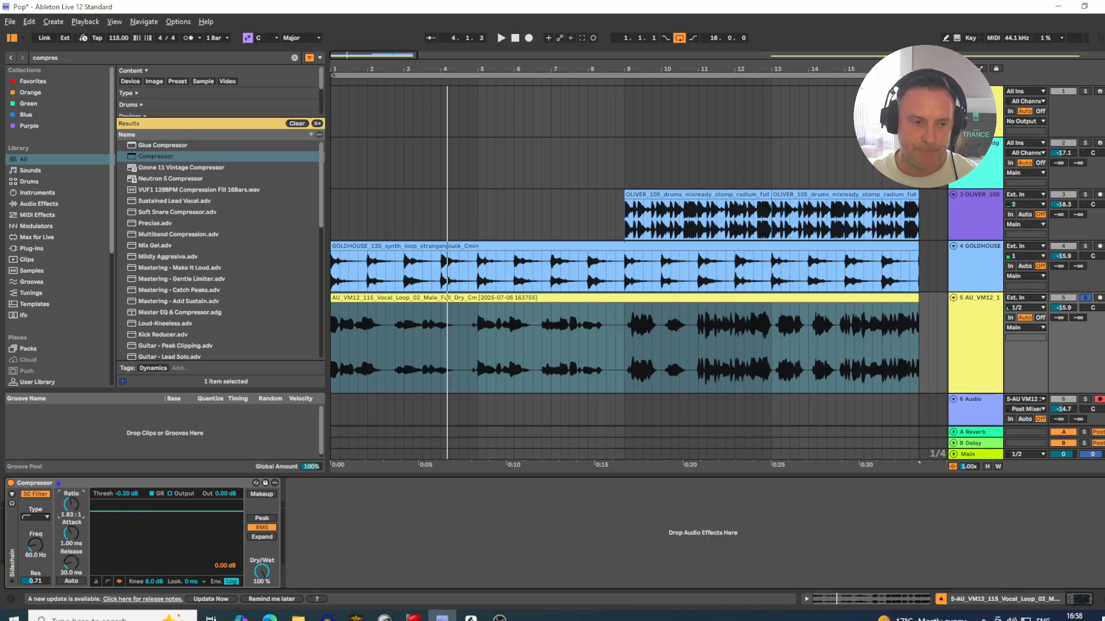
{"action": "left_click_drag", "start_coordinate": [71, 505], "coordinate": [71, 466]}
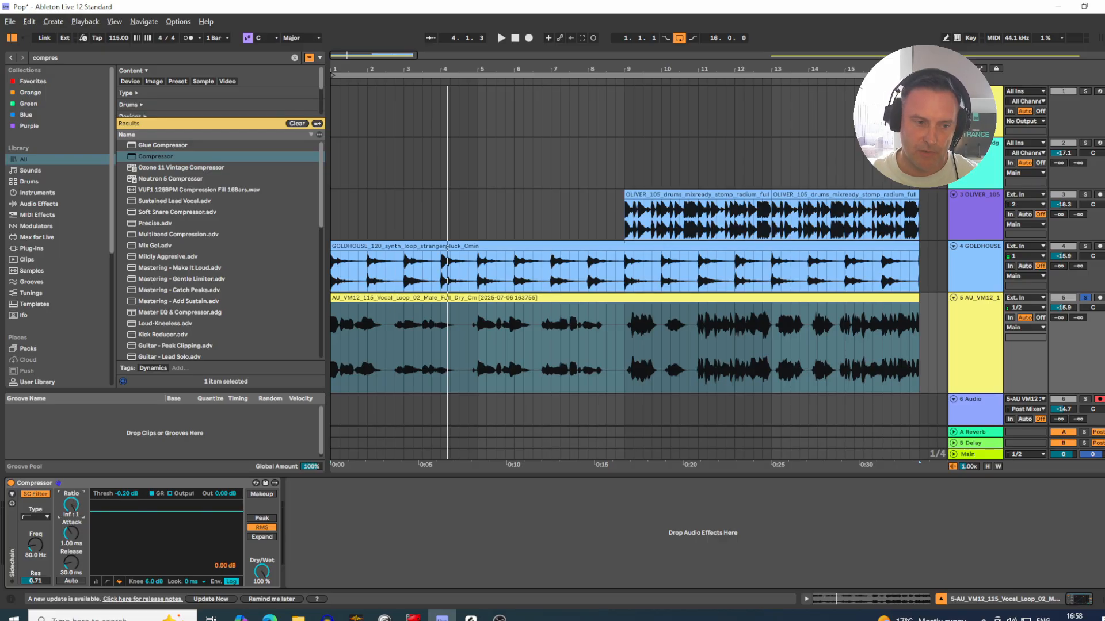
{"action": "double_click", "coordinate": [72, 512]}
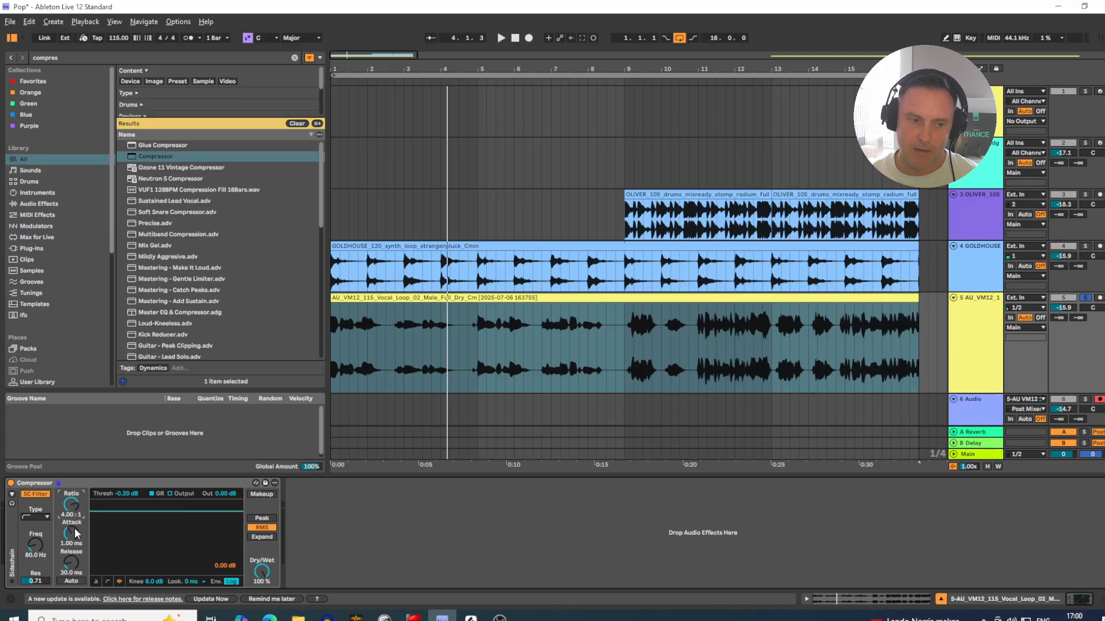
Step: Set the Compressor's attack to 0.06 ms and its release to 66.0 ms
{"action": "left_click_drag", "start_coordinate": [79, 539], "coordinate": [79, 576]}
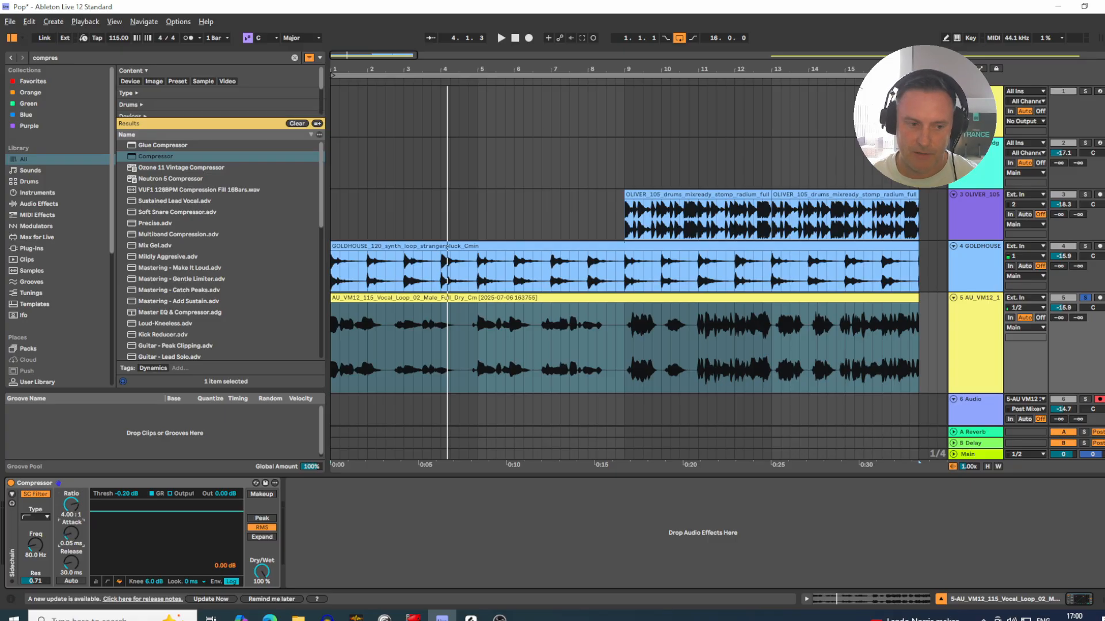
{"action": "left_click", "coordinate": [71, 534]}
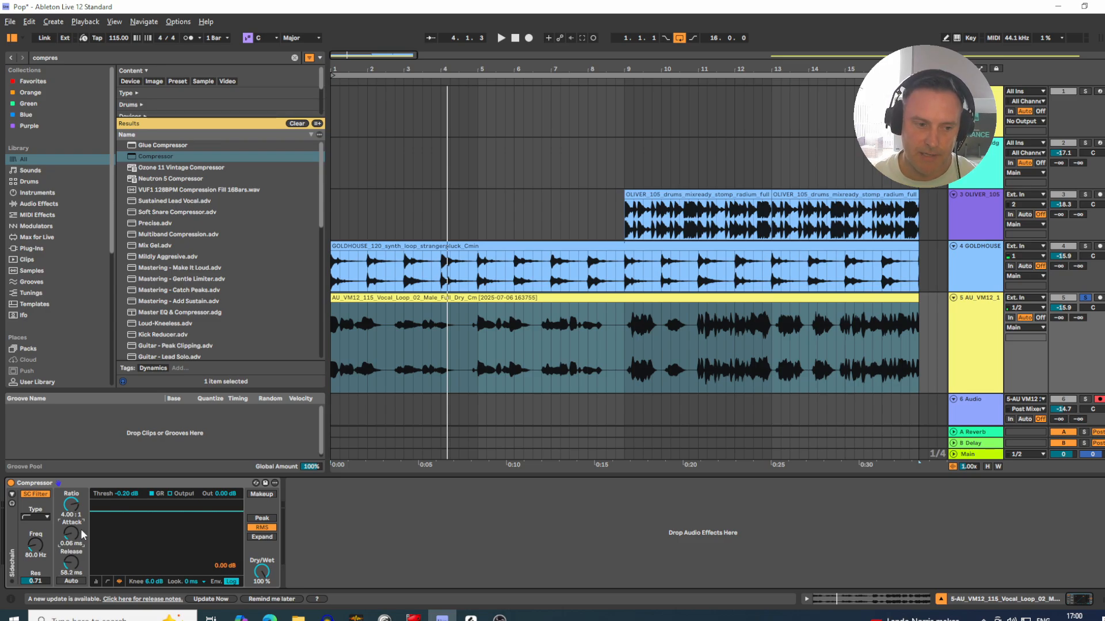
{"action": "left_click", "coordinate": [71, 562]}
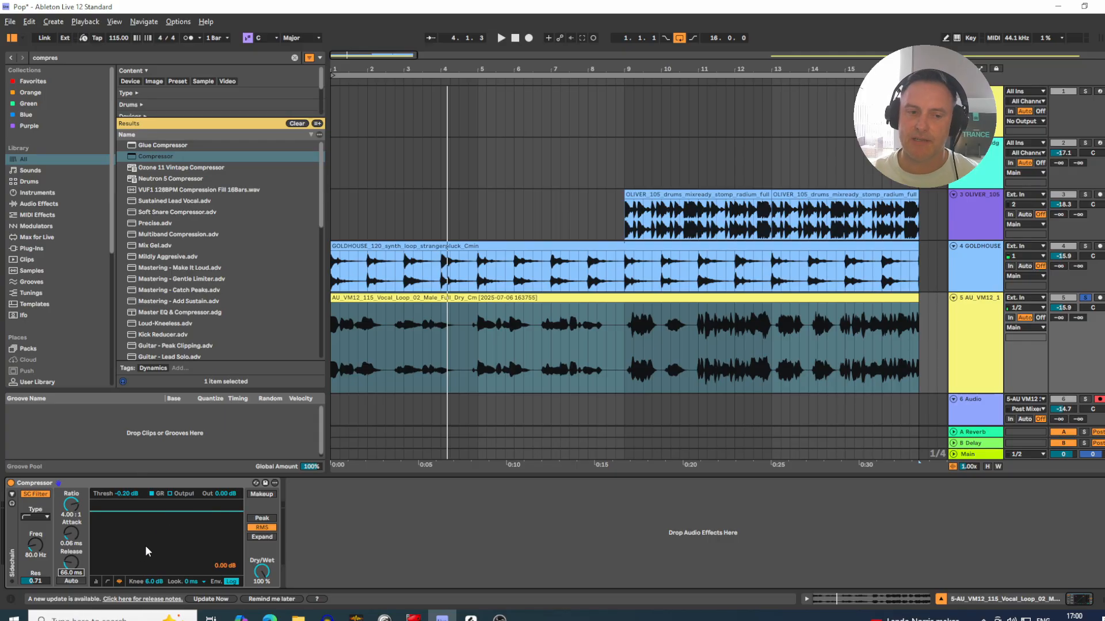
Step: Play the vocal loop from the start and lower the Compressor's threshold to -20.7 dB while it plays
{"action": "key", "text": "space"}
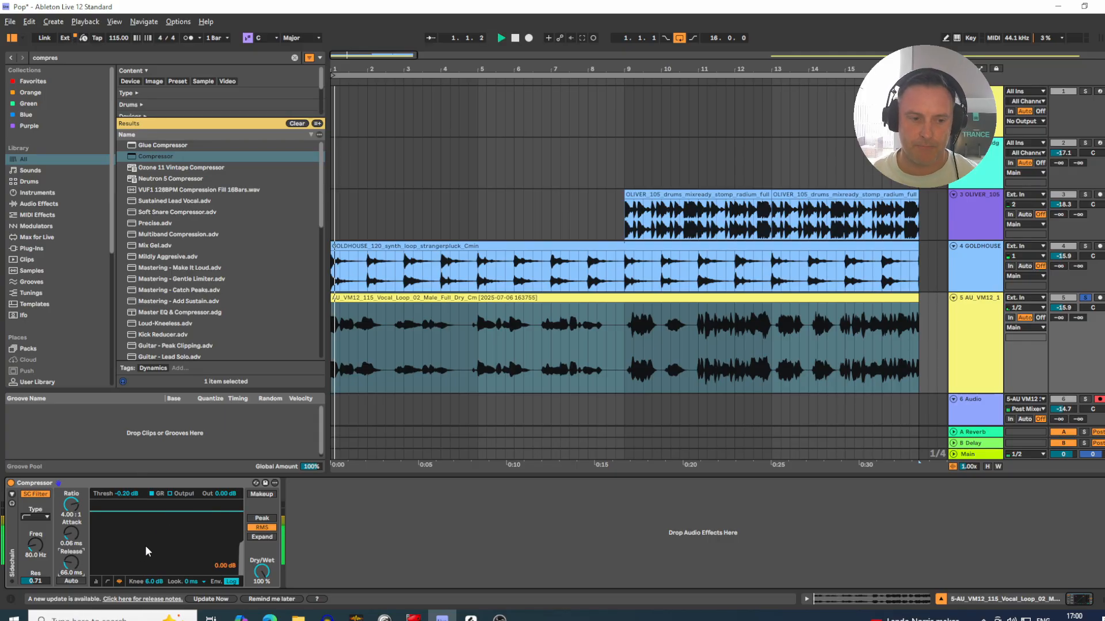
{"action": "left_click_drag", "start_coordinate": [145, 551], "coordinate": [145, 603]}
{"action": "left_click_drag", "start_coordinate": [145, 558], "coordinate": [141, 535]}
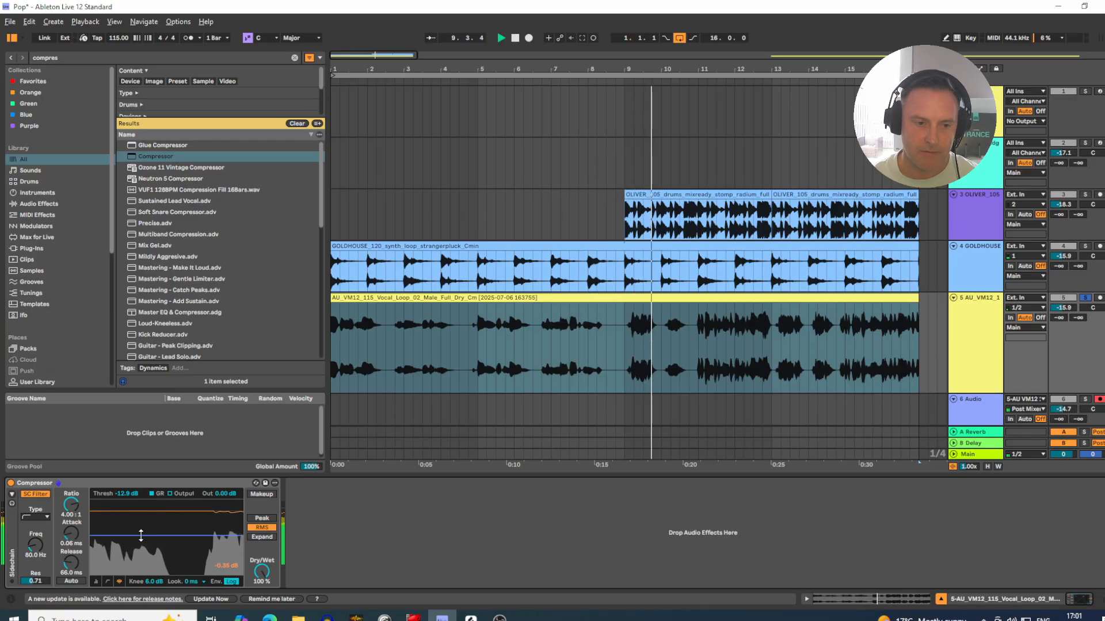
{"action": "left_click_drag", "start_coordinate": [141, 535], "coordinate": [138, 587]}
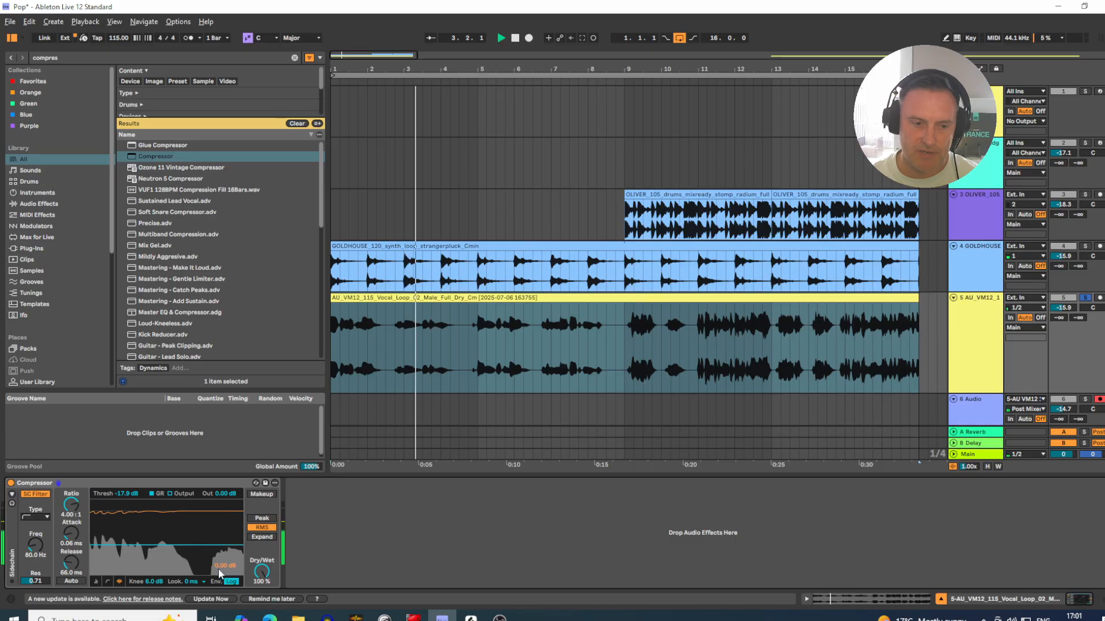
{"action": "left_click_drag", "start_coordinate": [166, 546], "coordinate": [166, 550]}
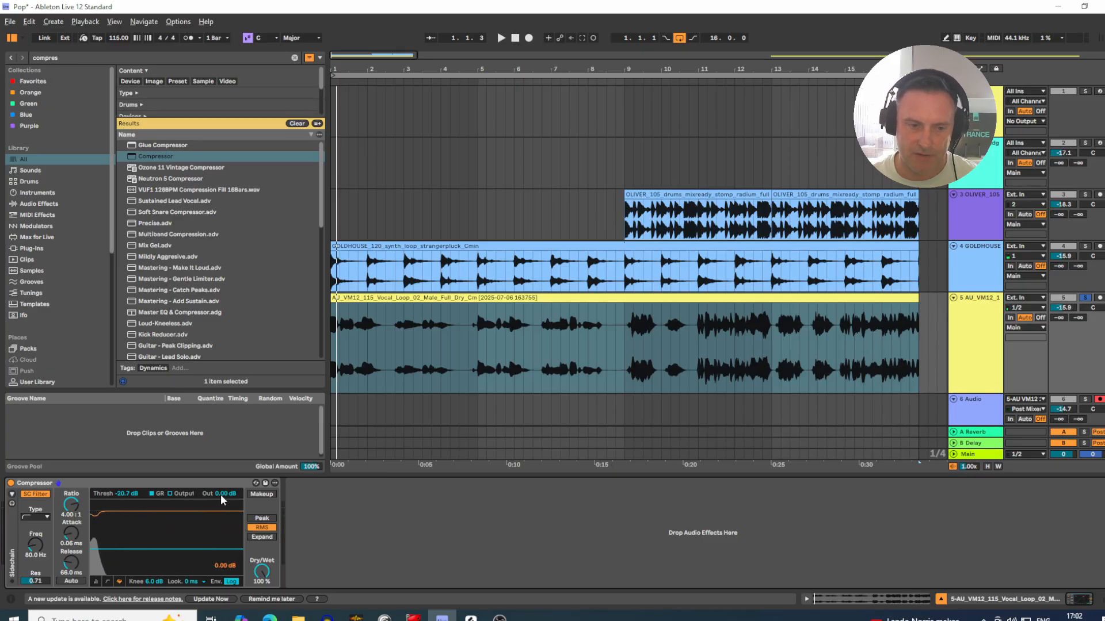
Step: Raise the Compressor's output gain to 4.00 dB and play the first bars of the vocal
{"action": "key", "text": "Up"}
{"action": "key", "text": "Up"}
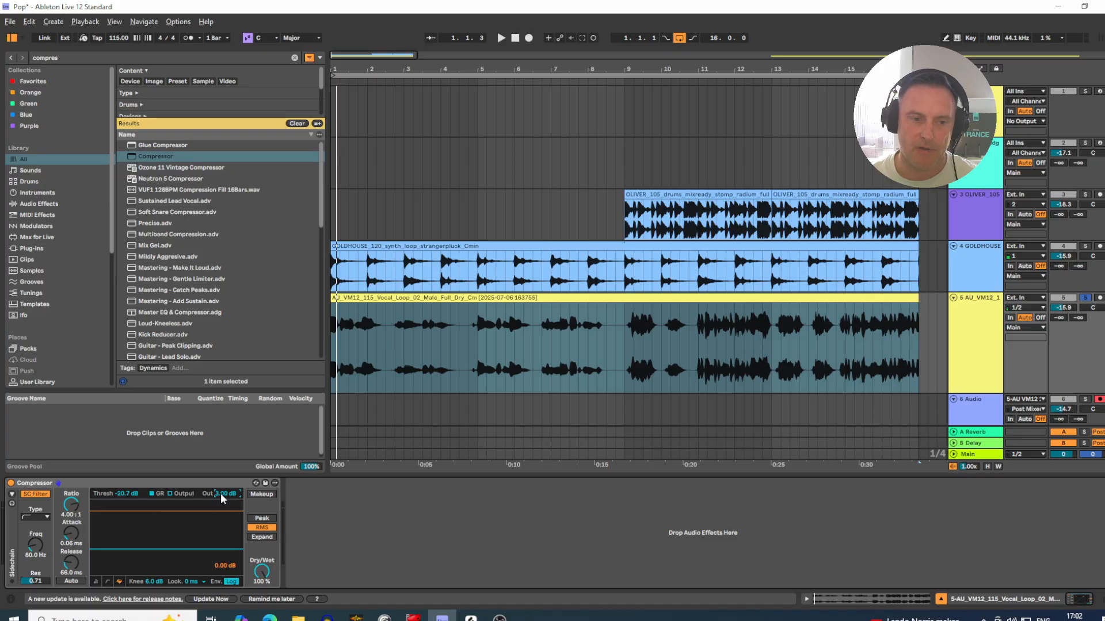
{"action": "key", "text": "space"}
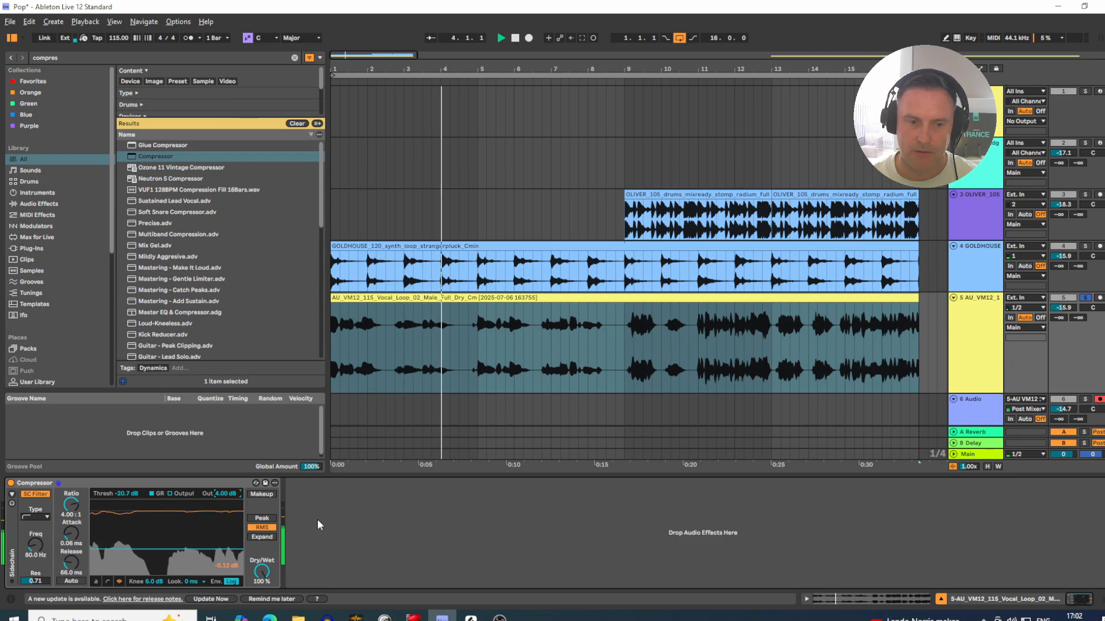
{"action": "key", "text": "space"}
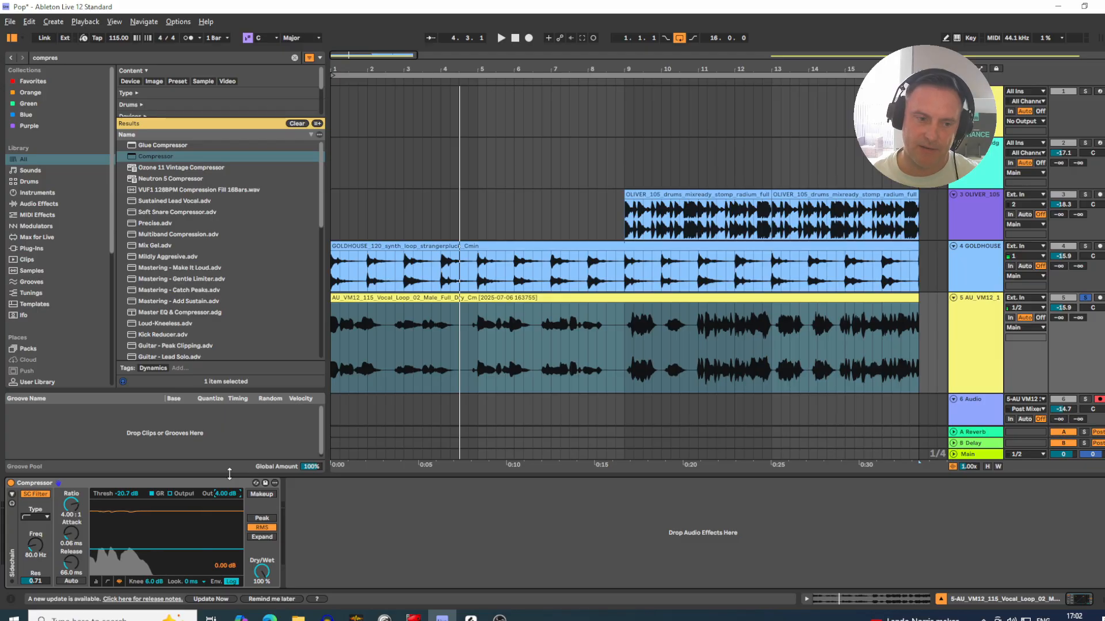
Step: Try Ext. In as the 6 Audio track's input source and set it back to the 5-AU VM12 vocal track
{"action": "left_click", "coordinate": [432, 338]}
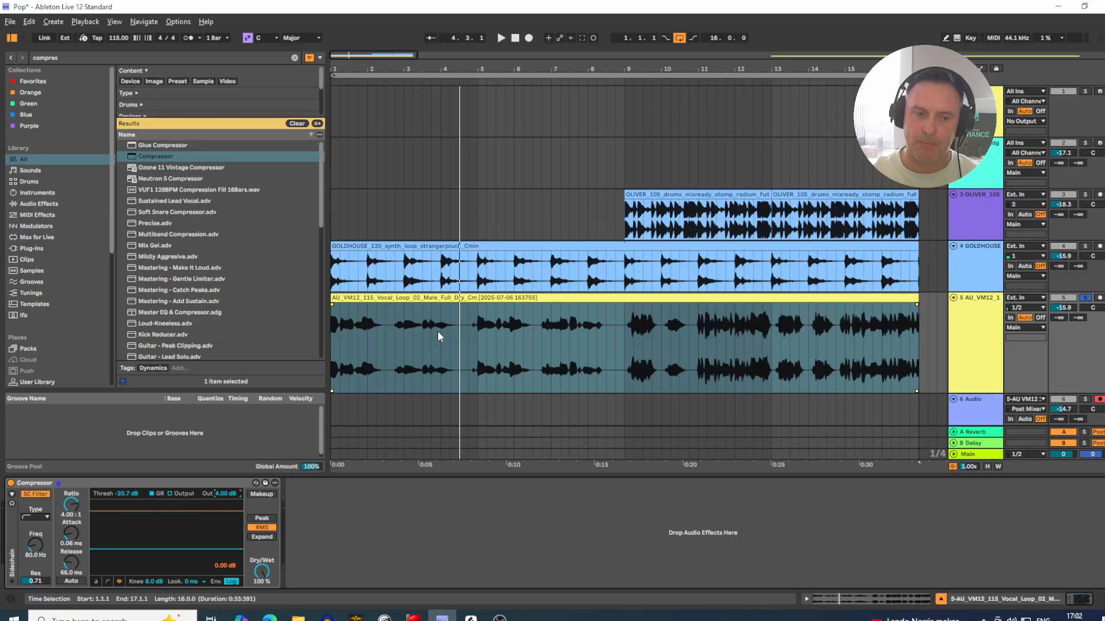
{"action": "left_click", "coordinate": [971, 326]}
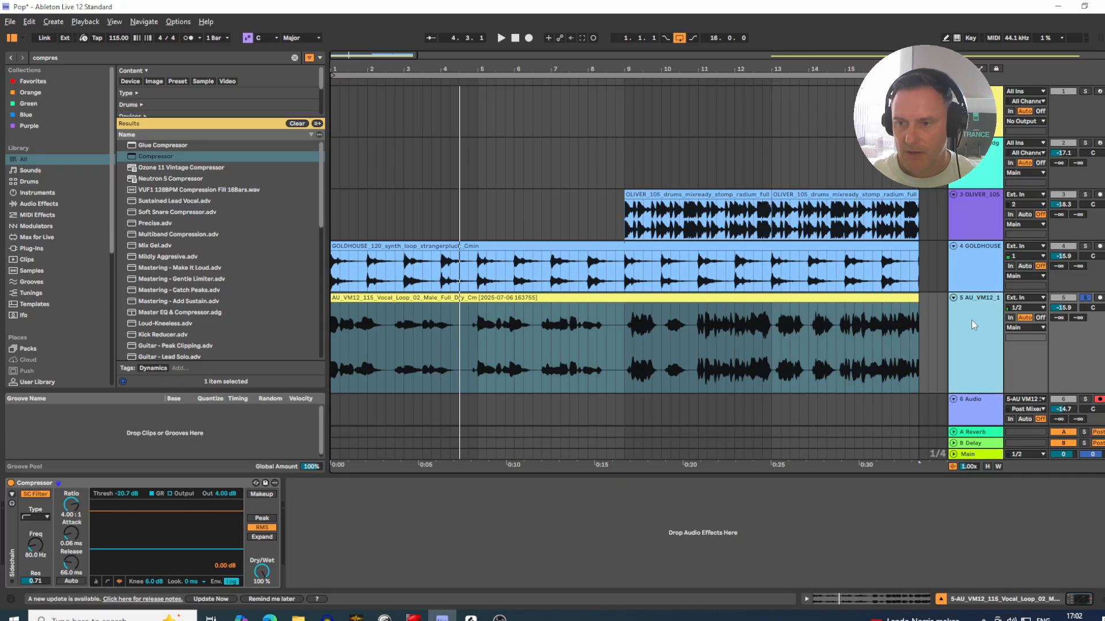
{"action": "scroll", "coordinate": [971, 320], "scroll_direction": "down", "scroll_amount": 2}
{"action": "left_click", "coordinate": [963, 334]}
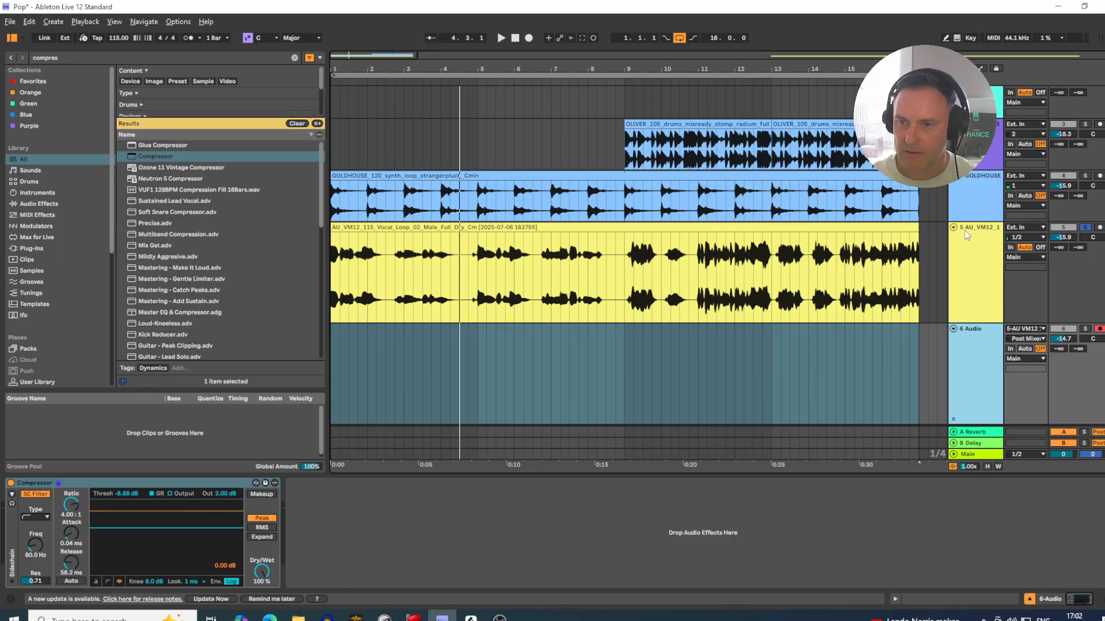
{"action": "left_click", "coordinate": [1018, 330]}
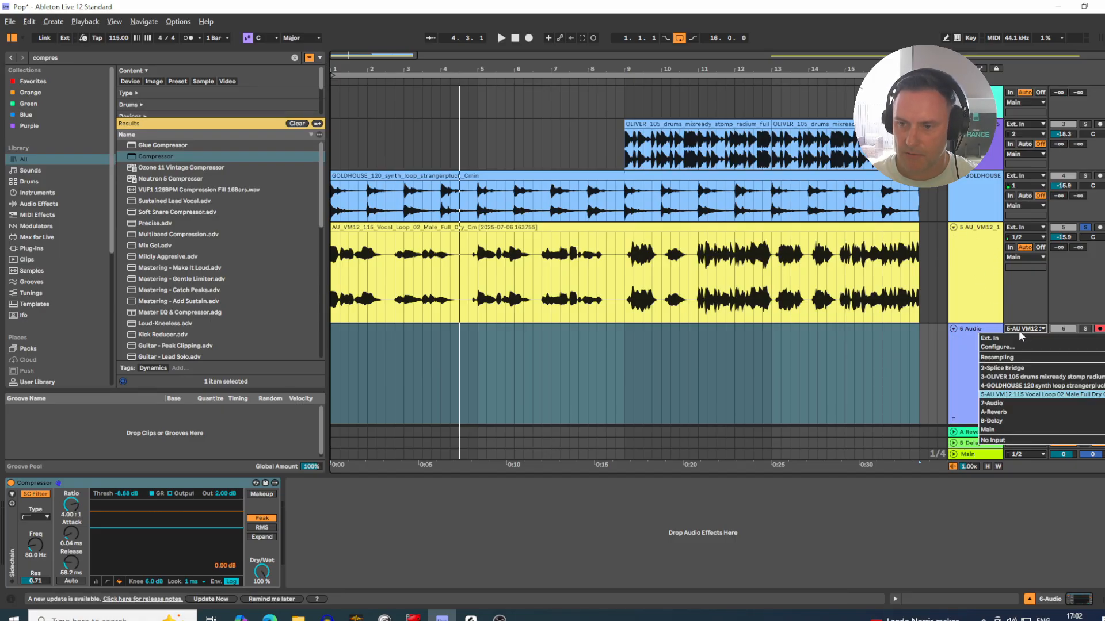
{"action": "left_click", "coordinate": [1019, 339]}
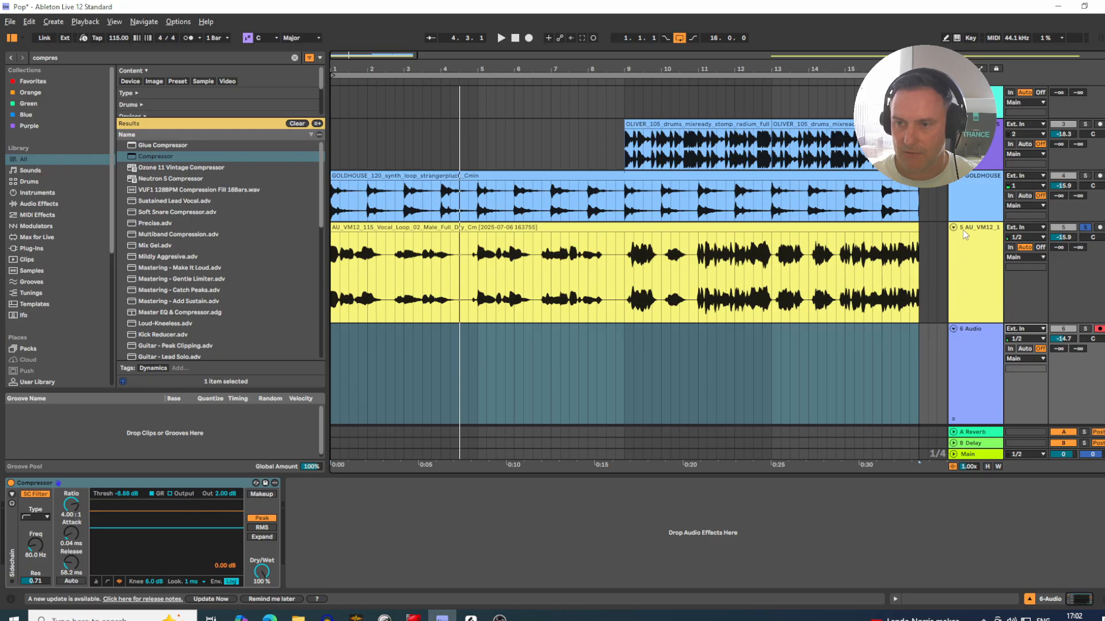
{"action": "left_click", "coordinate": [1017, 329]}
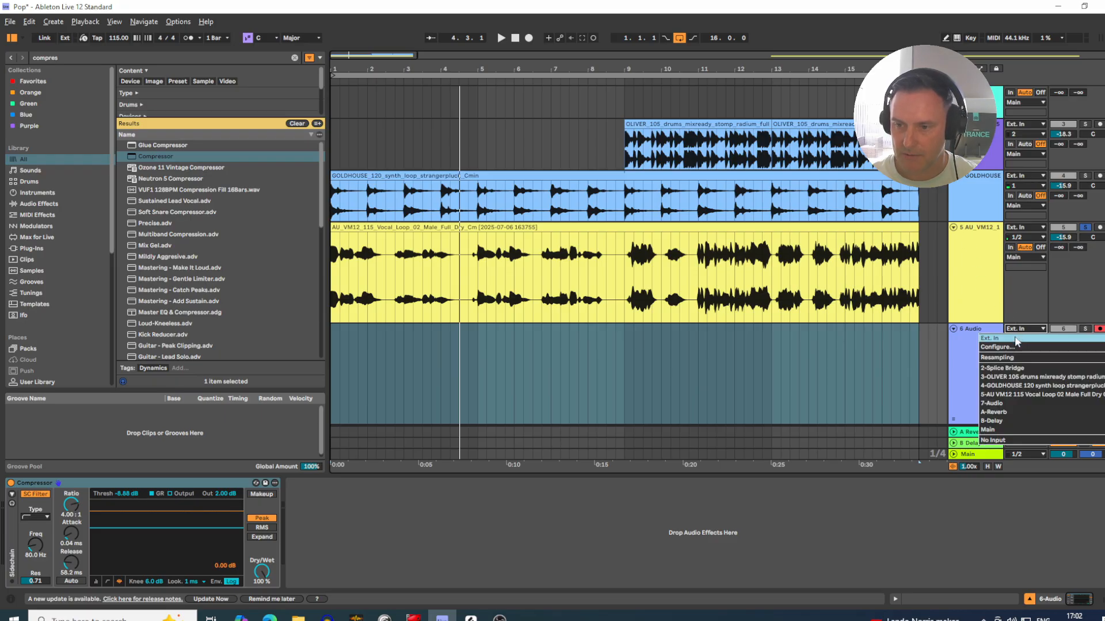
{"action": "left_click", "coordinate": [998, 395]}
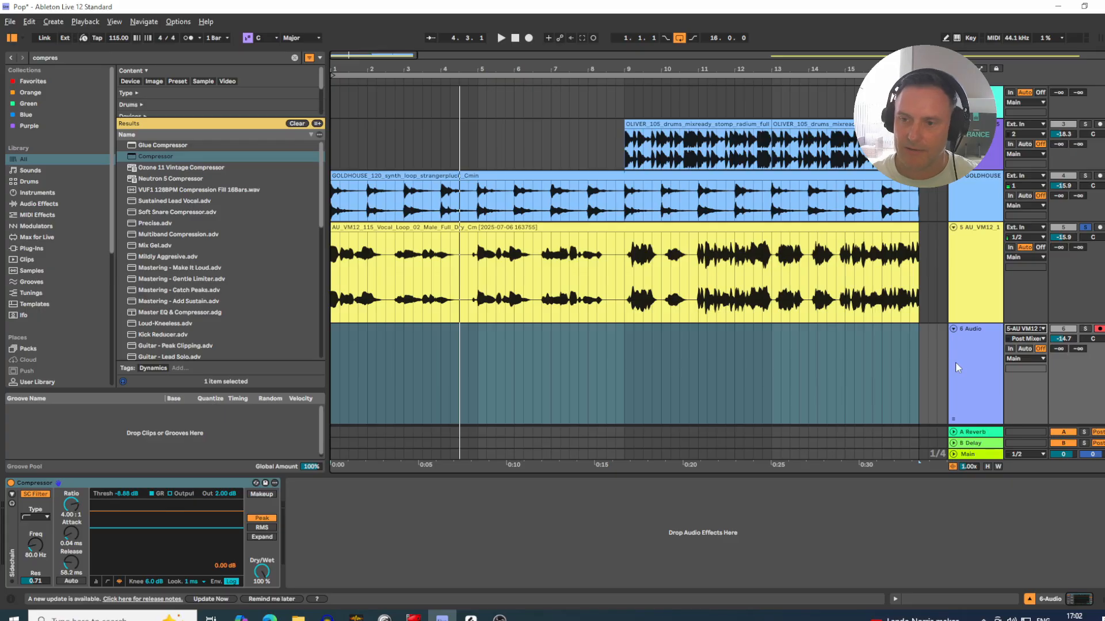
Step: Record the compressed vocal onto the armed 6 Audio track from bar 1 to the loop's end
{"action": "left_click", "coordinate": [1099, 329]}
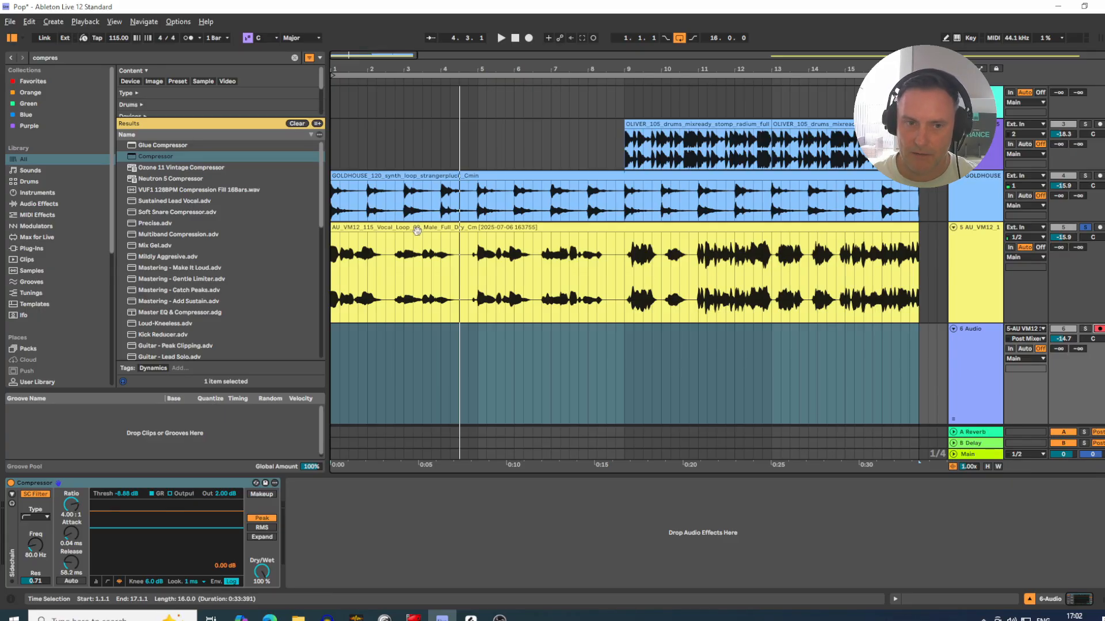
{"action": "left_click", "coordinate": [347, 270]}
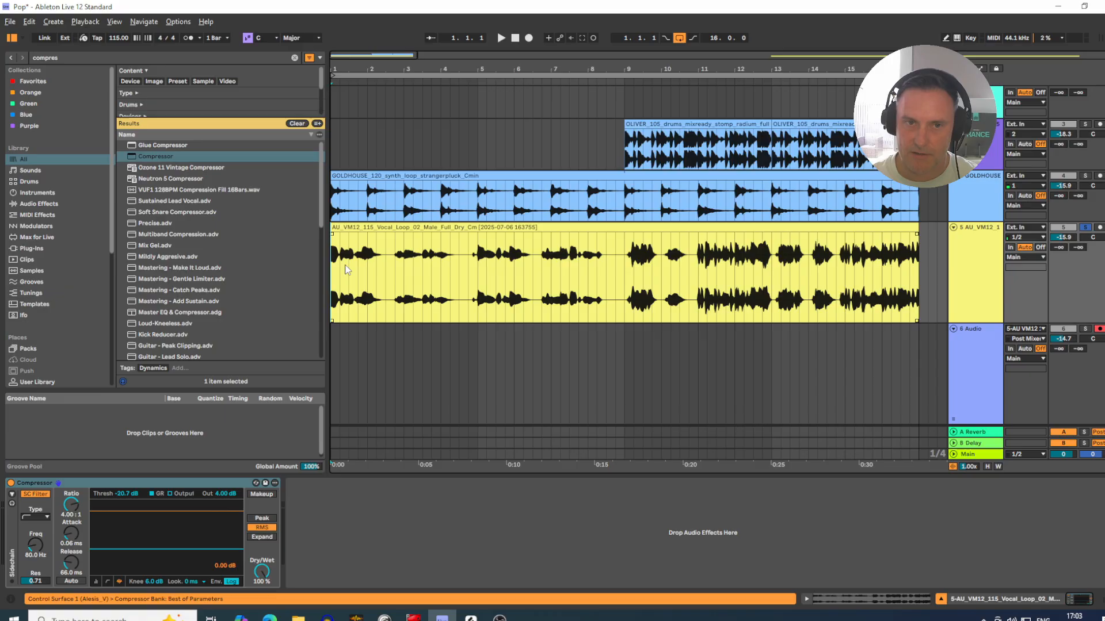
{"action": "left_click", "coordinate": [528, 38]}
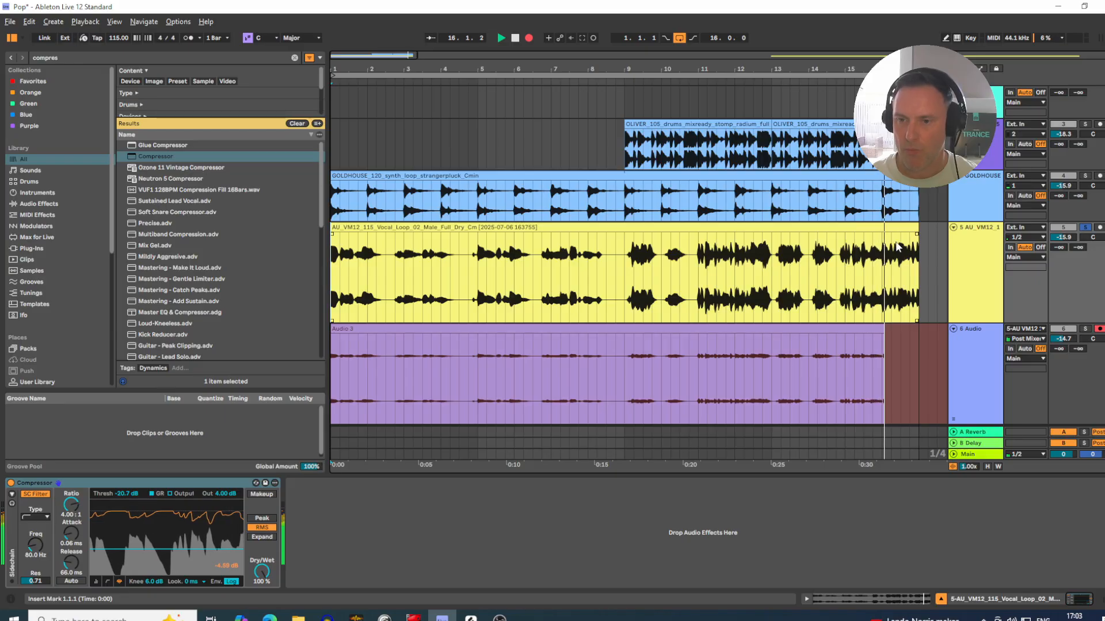
{"action": "key", "text": "space"}
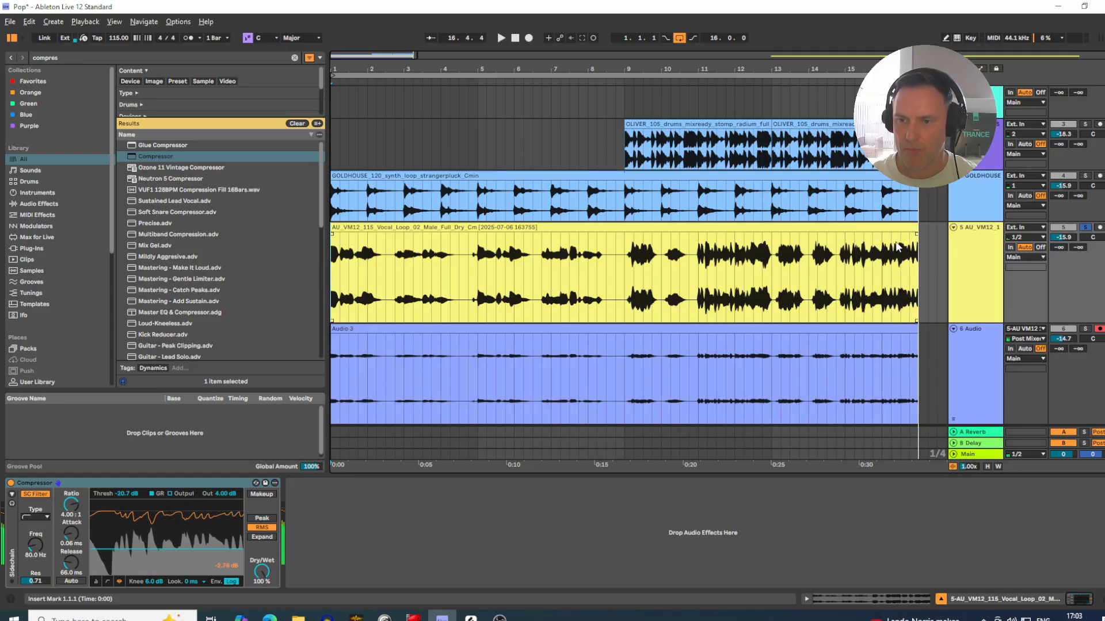
Step: Raise the gain of the newly recorded clip on the 6 Audio track to 15.9 dB and close its clip view
{"action": "left_click", "coordinate": [335, 395]}
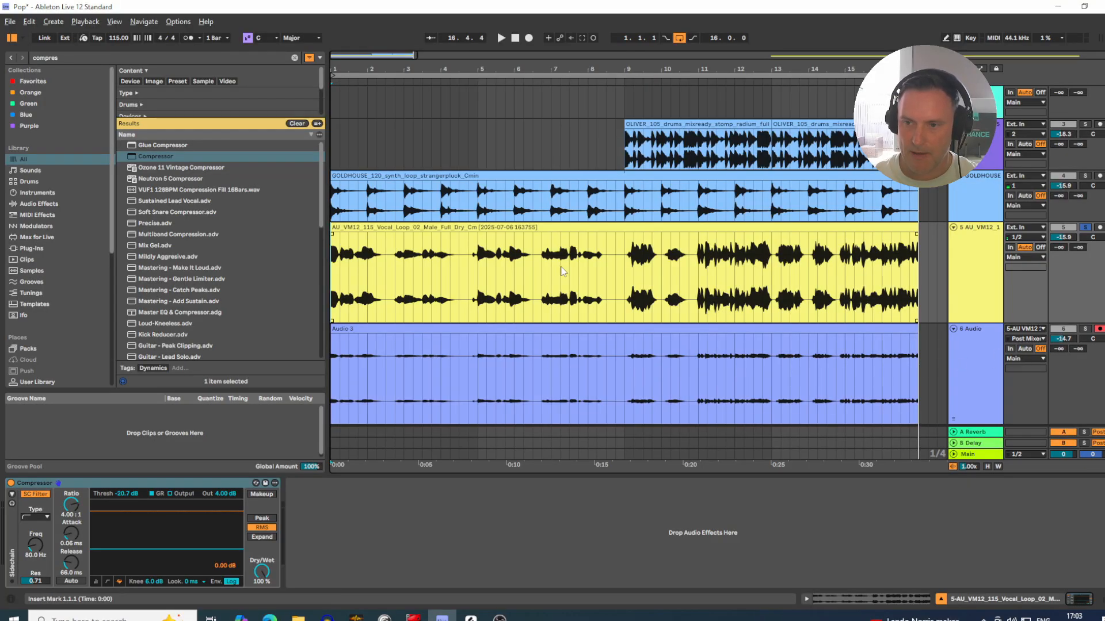
{"action": "left_click", "coordinate": [478, 228]}
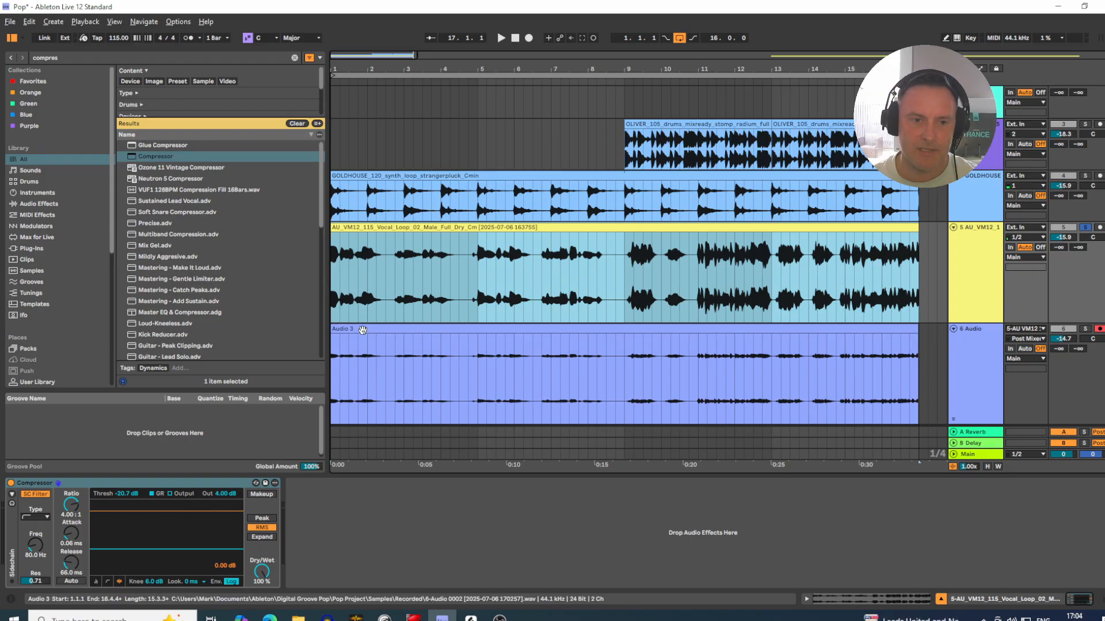
{"action": "double_click", "coordinate": [363, 330]}
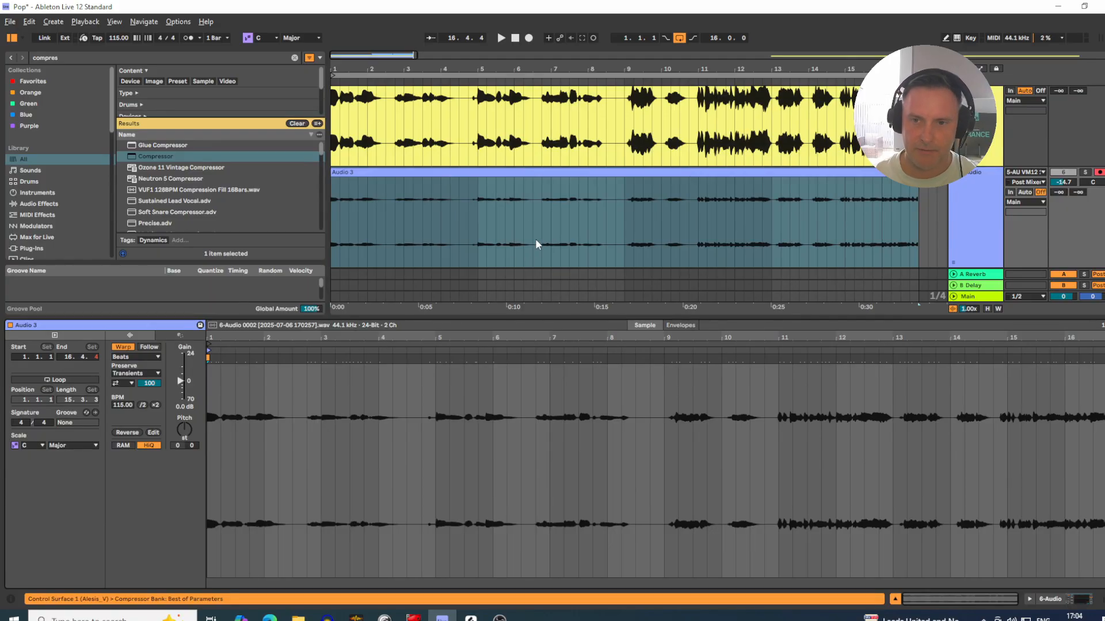
{"action": "scroll", "coordinate": [498, 176], "scroll_direction": "up", "scroll_amount": 1}
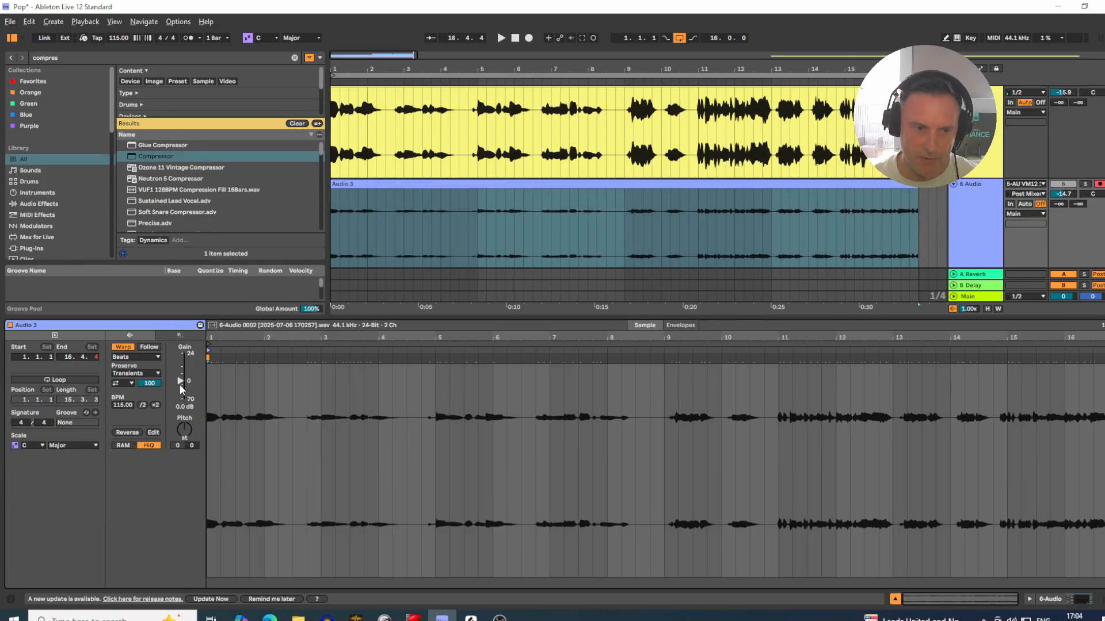
{"action": "left_click_drag", "start_coordinate": [180, 384], "coordinate": [180, 363]}
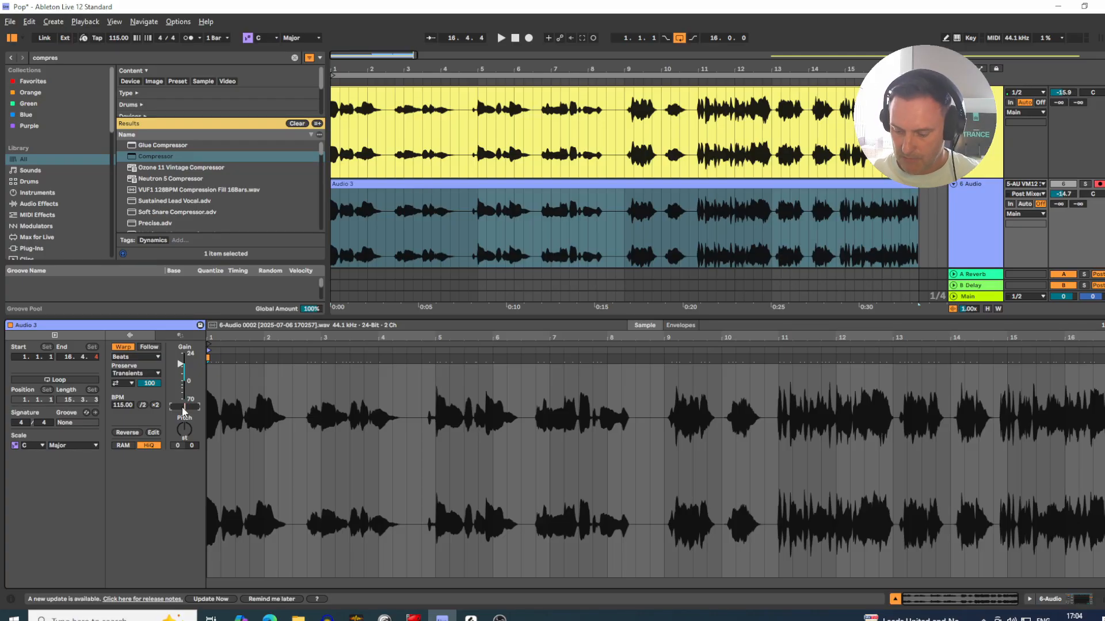
{"action": "key", "text": "Return"}
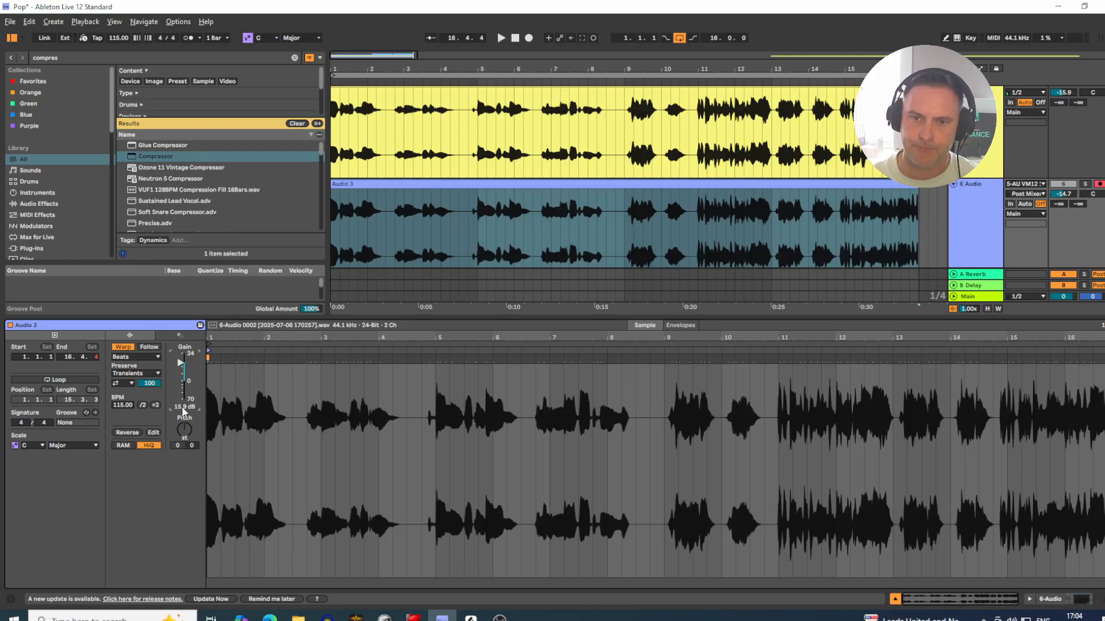
{"action": "left_click", "coordinate": [895, 599]}
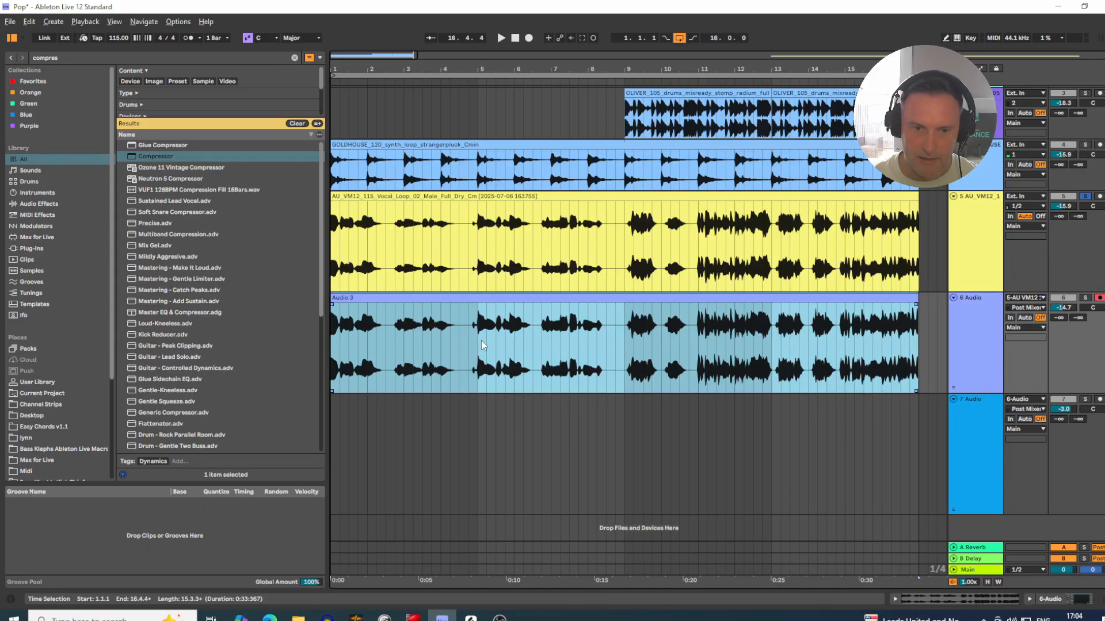
Step: Compare the waveforms of the recorded compressed clip and the original vocal, examining quiet and loud phrases and zooming in around bars 5 to 9
{"action": "left_click_drag", "start_coordinate": [477, 323], "coordinate": [523, 325]}
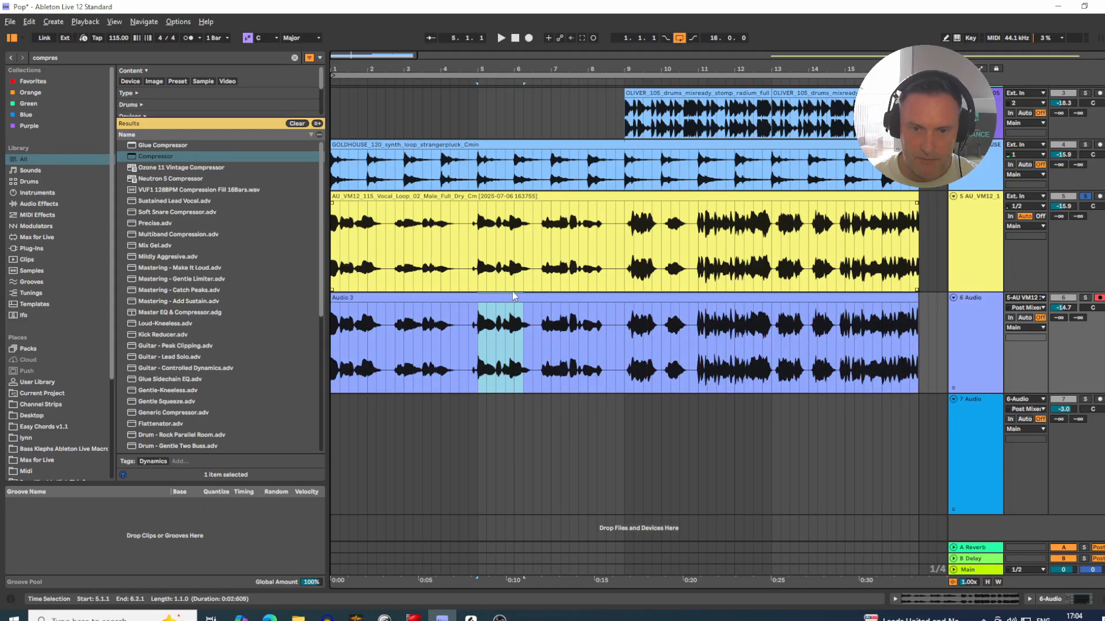
{"action": "left_click_drag", "start_coordinate": [698, 337], "coordinate": [912, 337]}
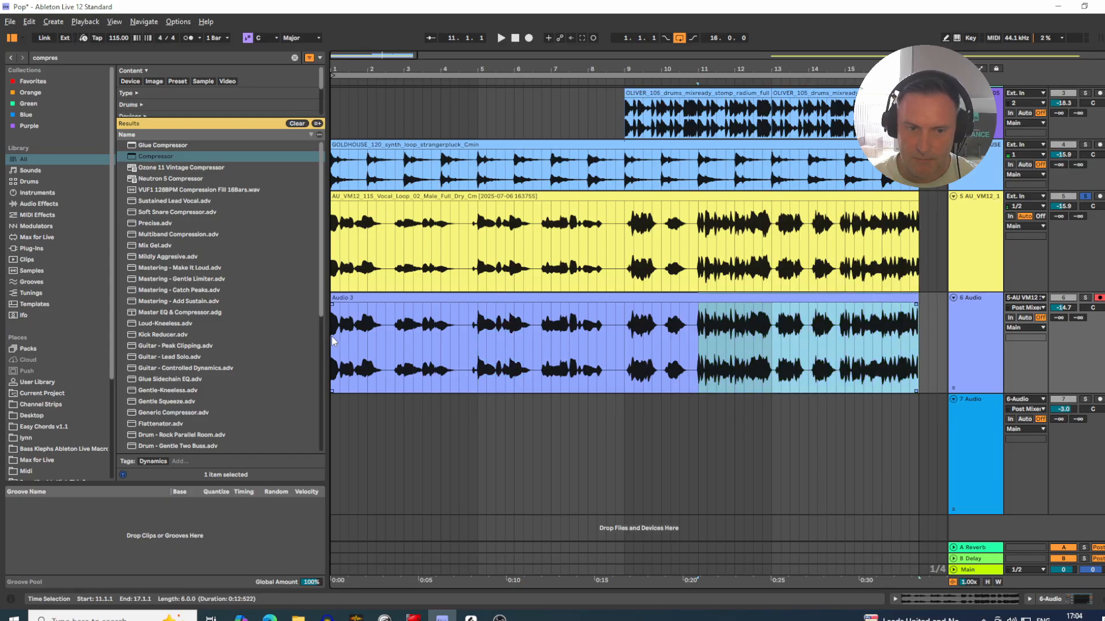
{"action": "left_click_drag", "start_coordinate": [334, 341], "coordinate": [698, 342]}
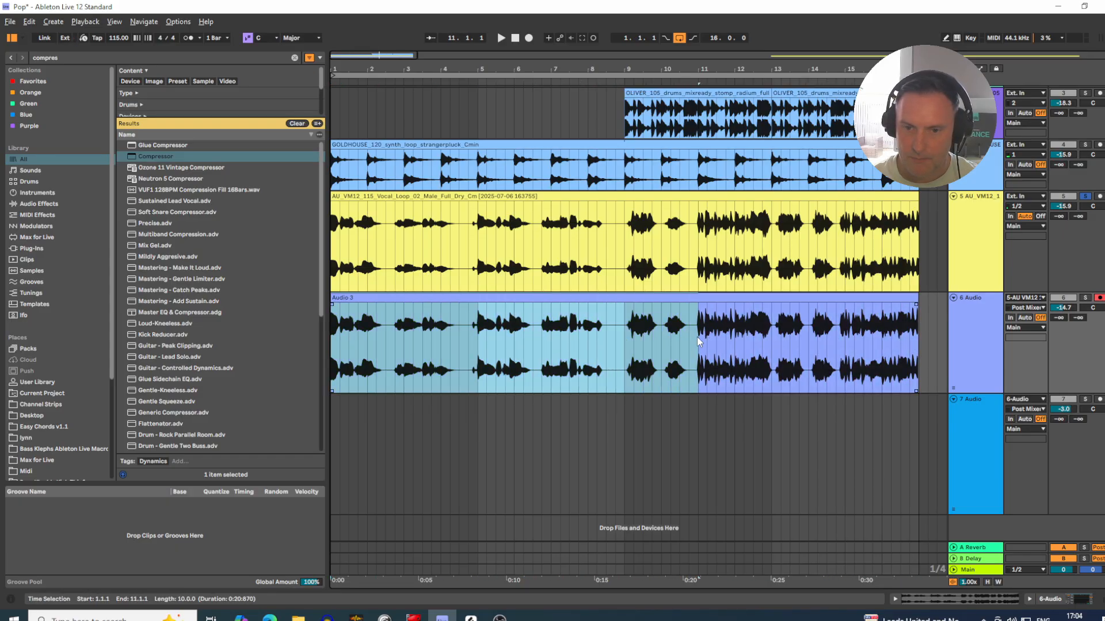
{"action": "left_click_drag", "start_coordinate": [666, 262], "coordinate": [688, 263]}
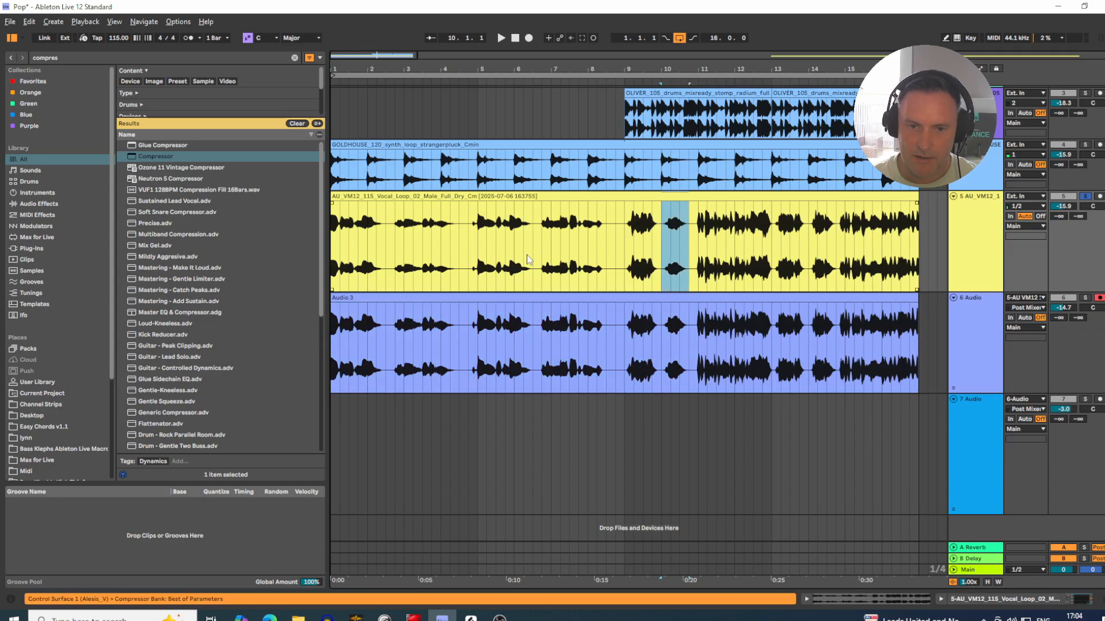
{"action": "left_click_drag", "start_coordinate": [584, 256], "coordinate": [602, 253]}
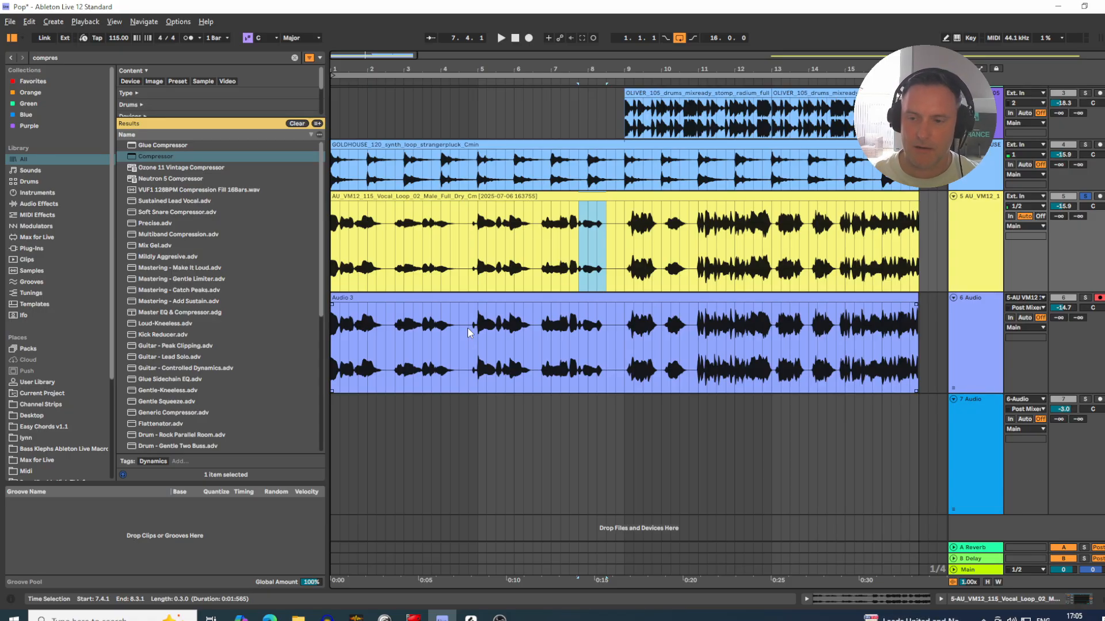
{"action": "left_click_drag", "start_coordinate": [337, 338], "coordinate": [915, 333]}
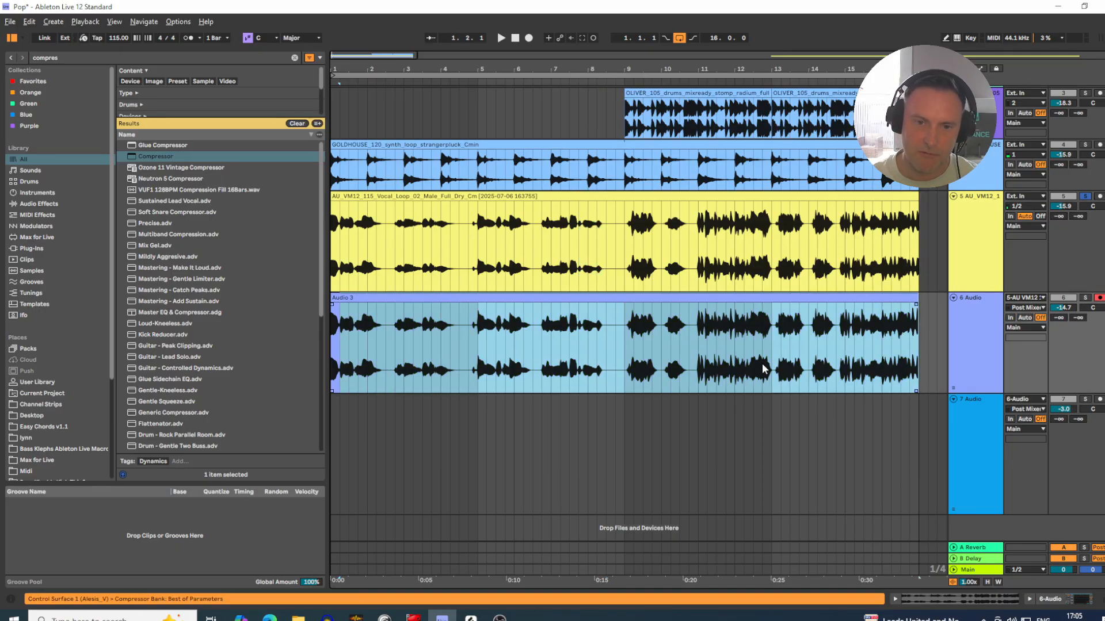
{"action": "left_click_drag", "start_coordinate": [561, 71], "coordinate": [561, 126]}
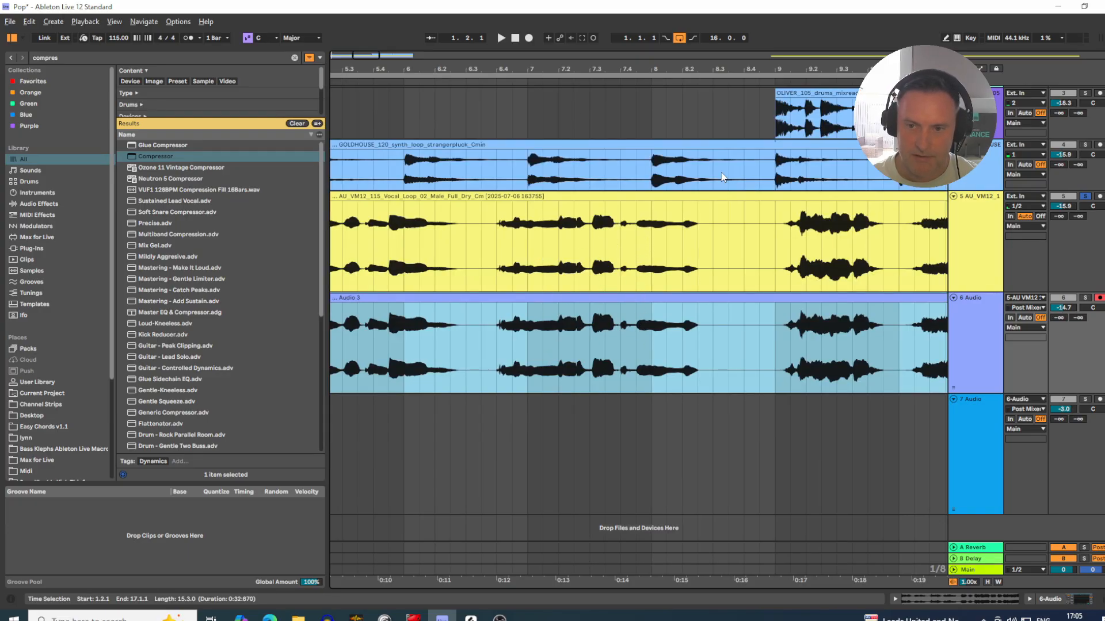
{"action": "left_click_drag", "start_coordinate": [751, 68], "coordinate": [745, 20]}
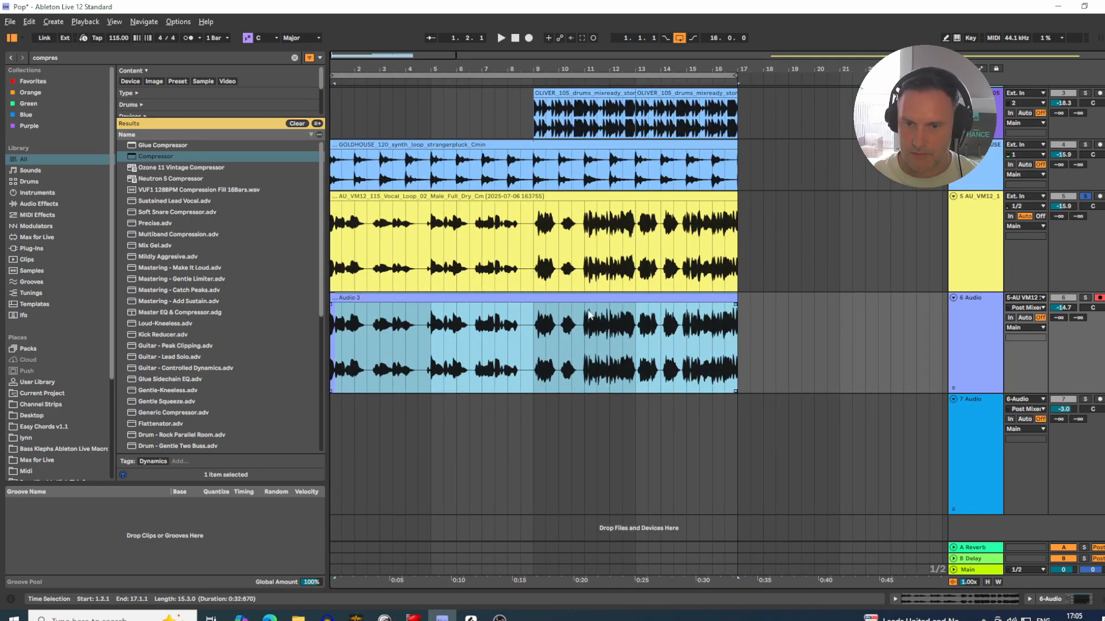
Step: Show the devices of the original vocal track and switch its Compressor off
{"action": "left_click", "coordinate": [983, 348]}
{"action": "left_click", "coordinate": [981, 245]}
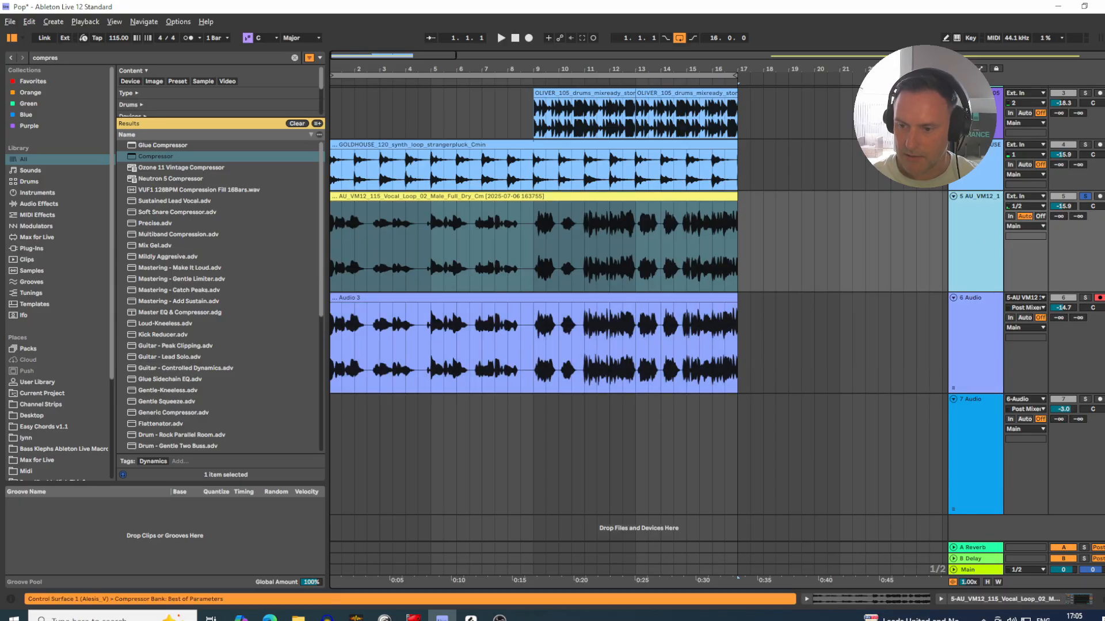
{"action": "left_click", "coordinate": [1071, 600]}
{"action": "left_click", "coordinate": [11, 483]}
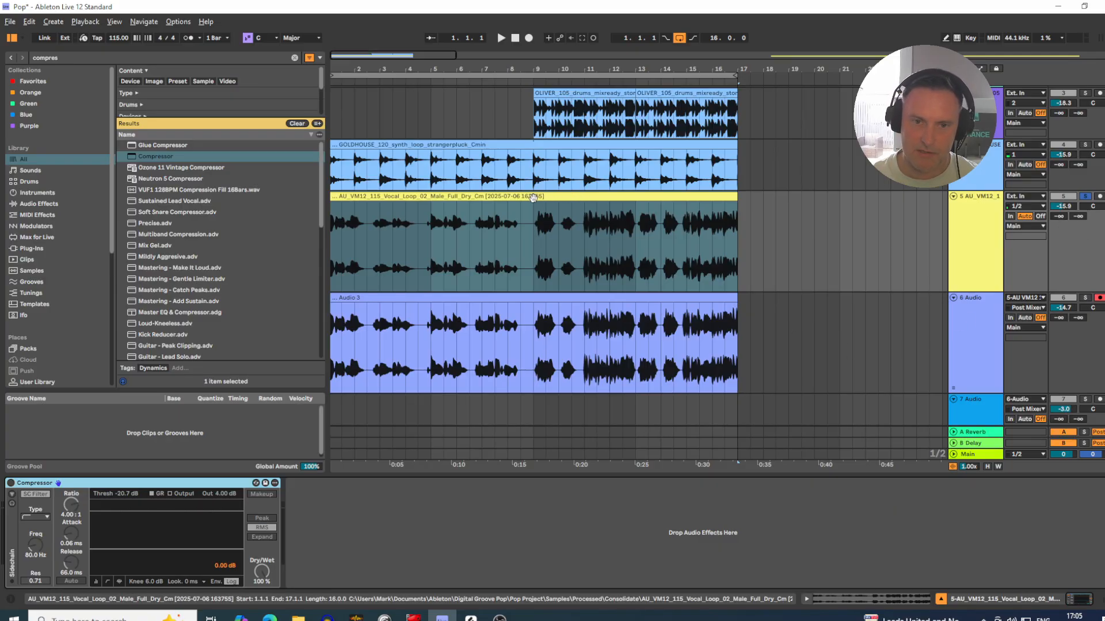
Step: Play the loop and alternate solo between the original vocal track and the recorded 6 Audio track to compare their sound
{"action": "key", "text": "space"}
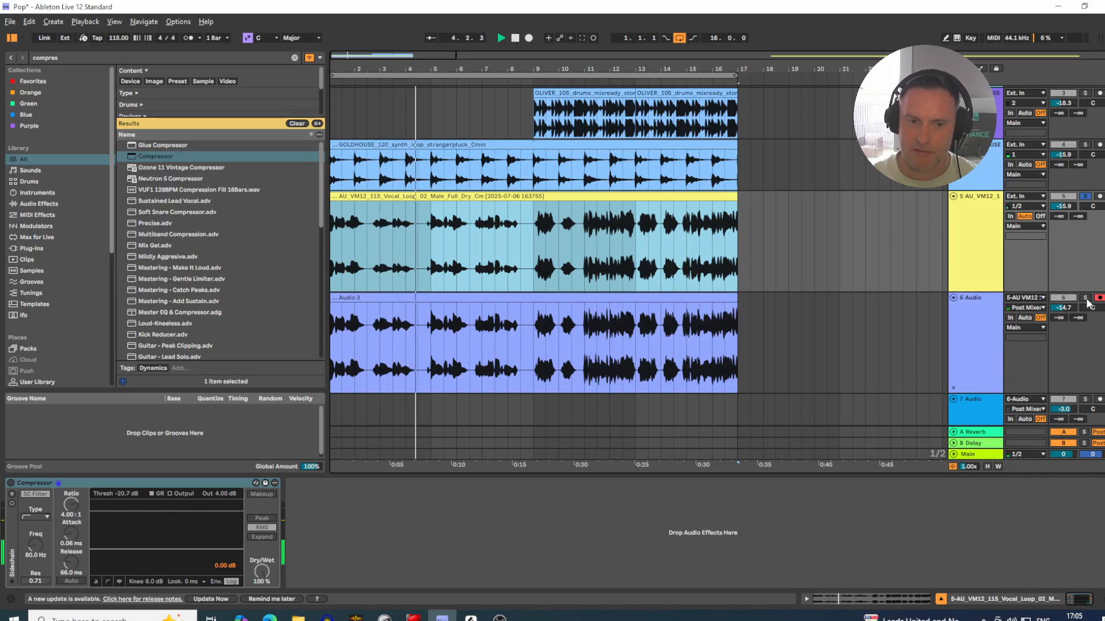
{"action": "left_click", "coordinate": [1085, 298]}
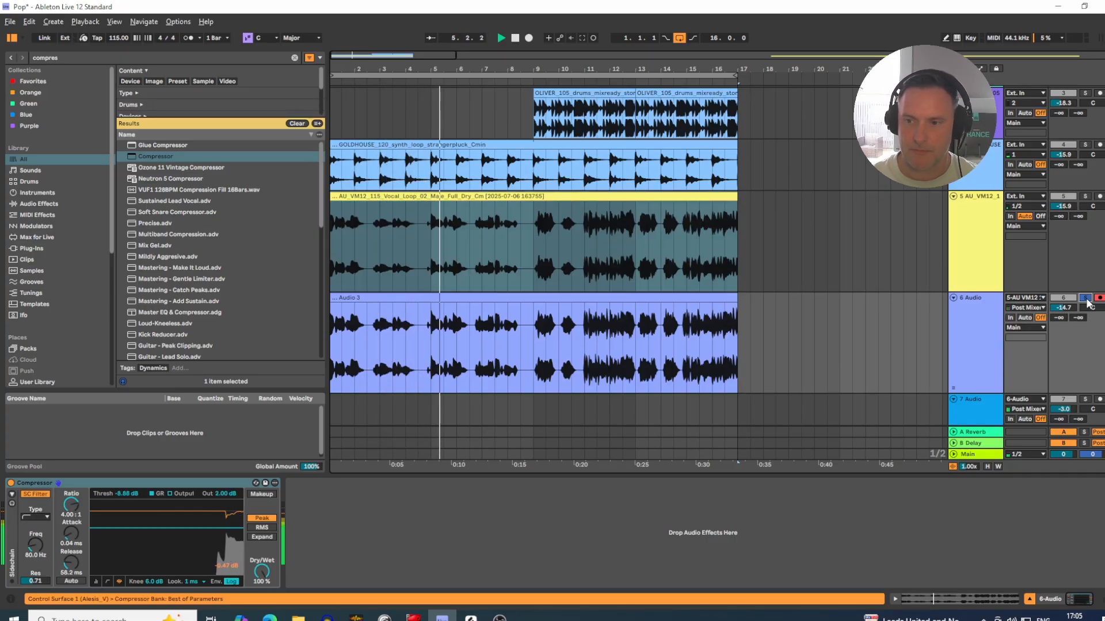
{"action": "left_click", "coordinate": [970, 329]}
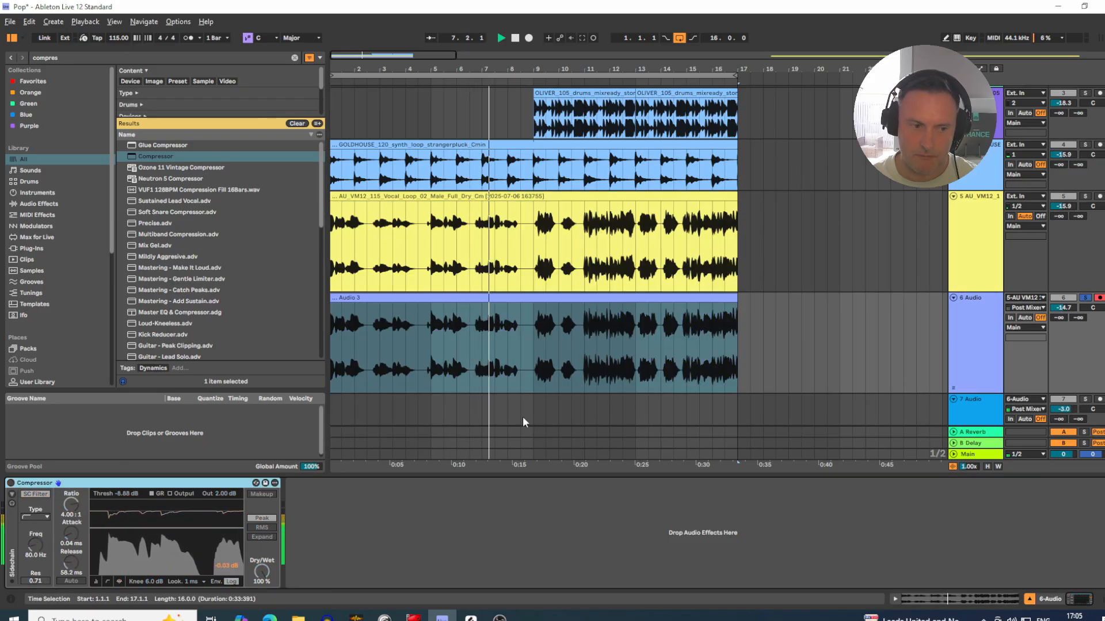
{"action": "left_click", "coordinate": [981, 250]}
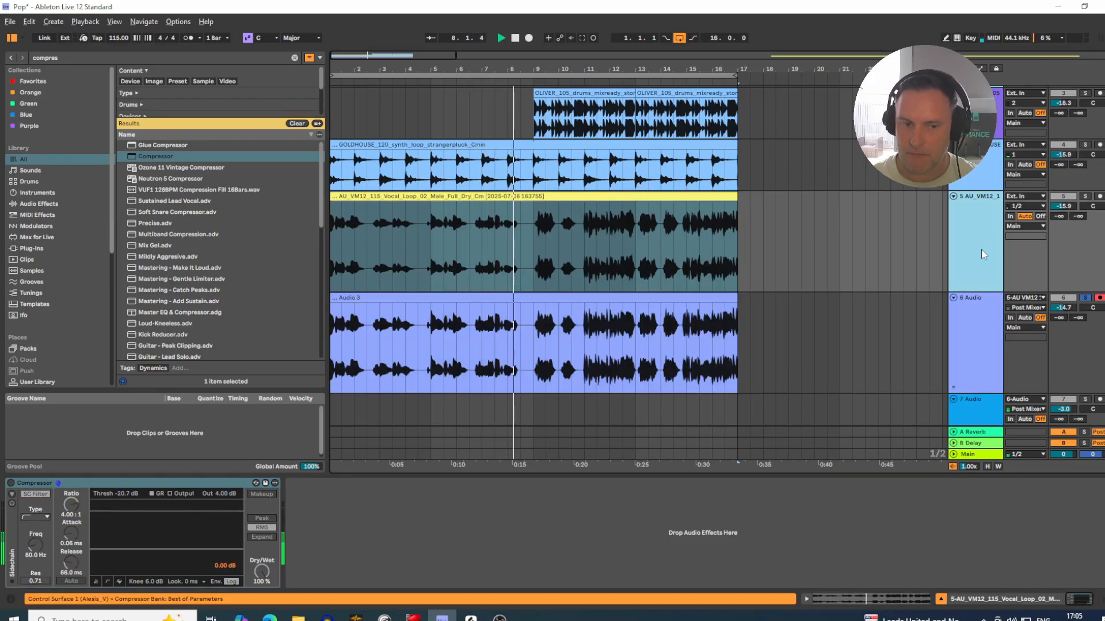
{"action": "left_click", "coordinate": [1085, 197]}
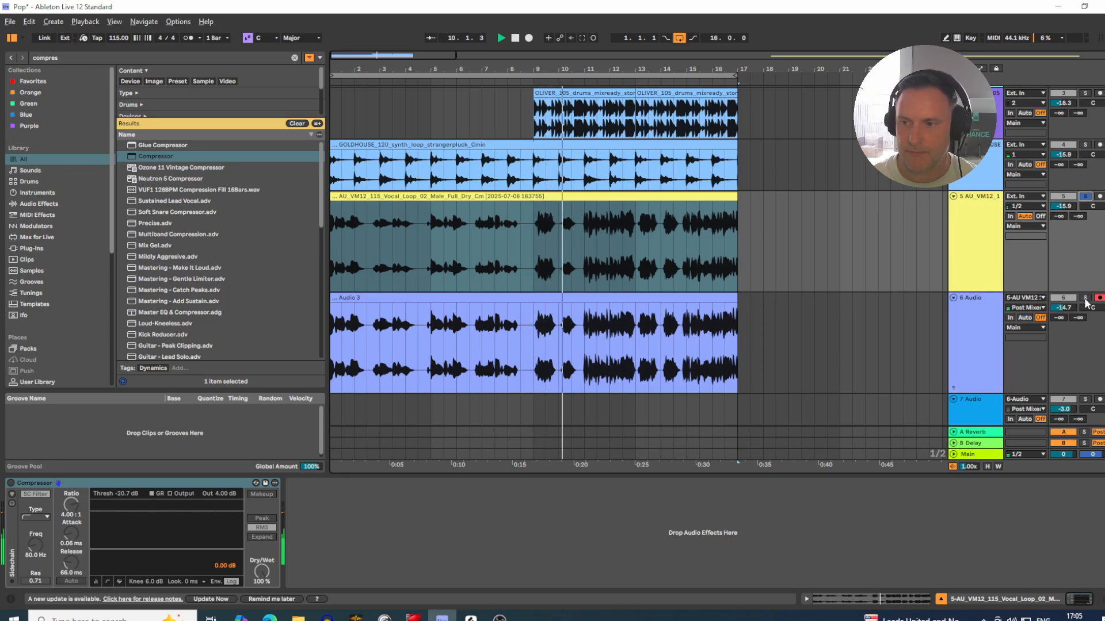
{"action": "left_click", "coordinate": [1085, 299]}
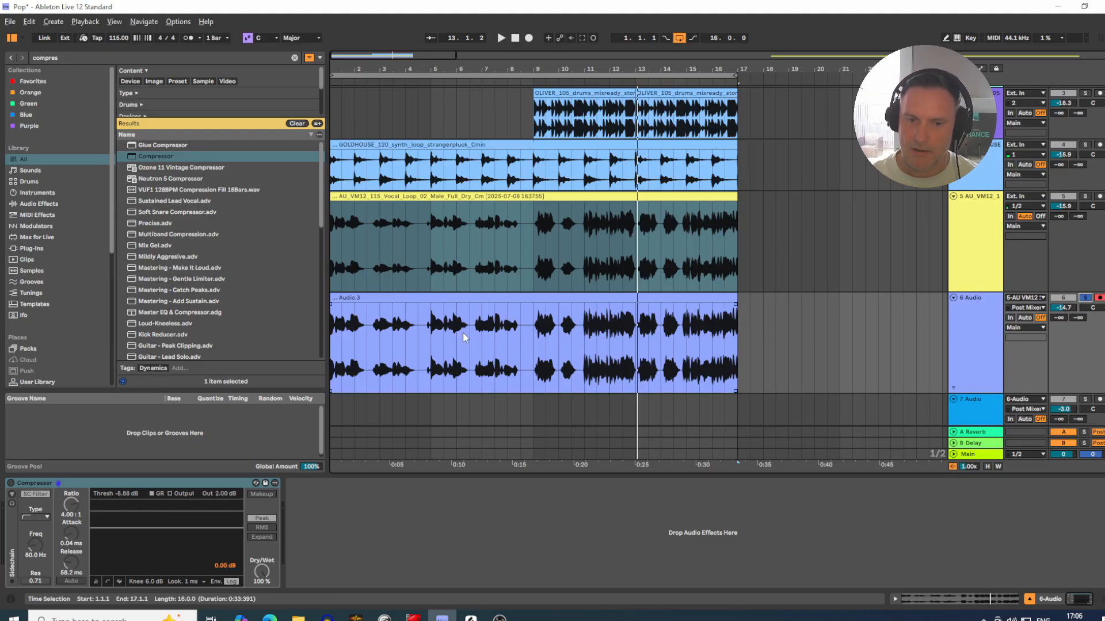
Step: Examine the louder phrases from bar 11 in the recorded clip, then the full length of both vocal clips
{"action": "left_click_drag", "start_coordinate": [482, 336], "coordinate": [700, 336]}
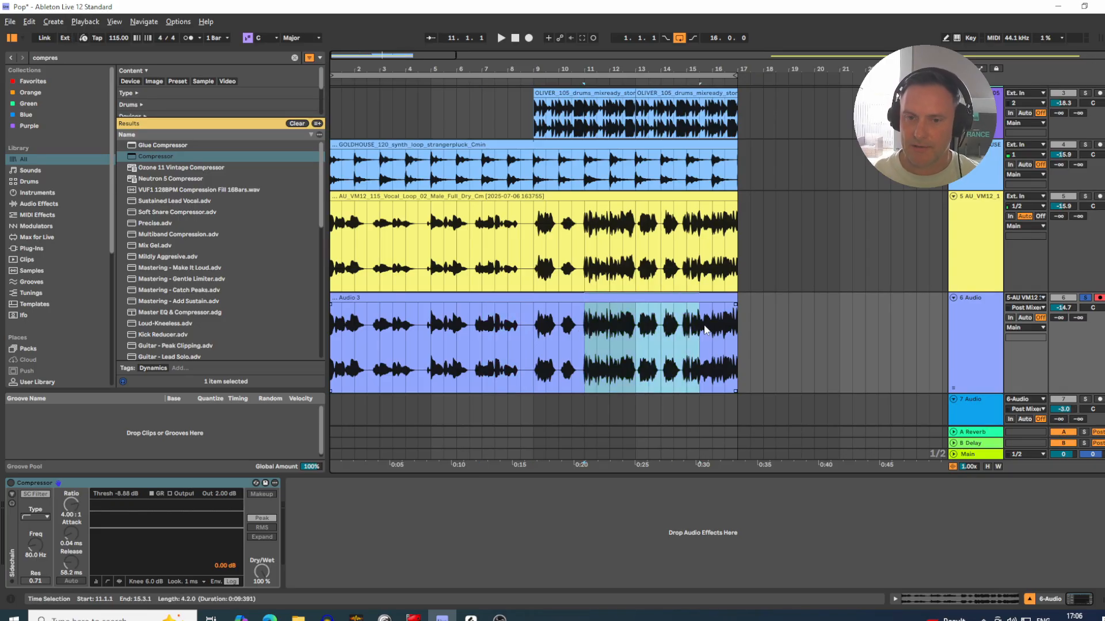
{"action": "left_click_drag", "start_coordinate": [738, 321], "coordinate": [317, 319]}
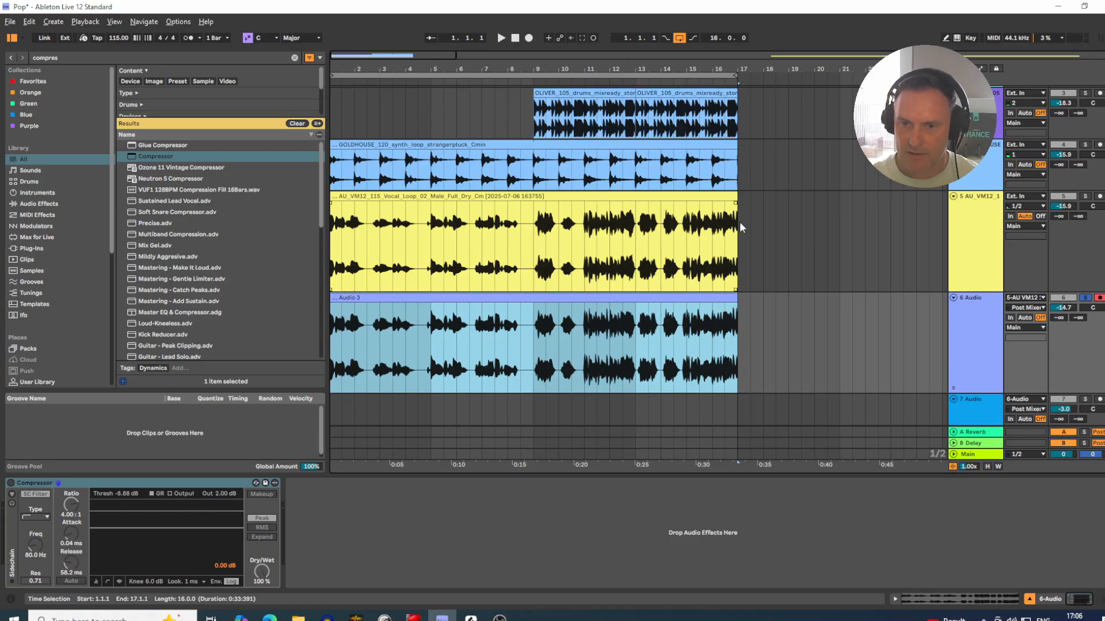
{"action": "left_click_drag", "start_coordinate": [740, 222], "coordinate": [299, 222]}
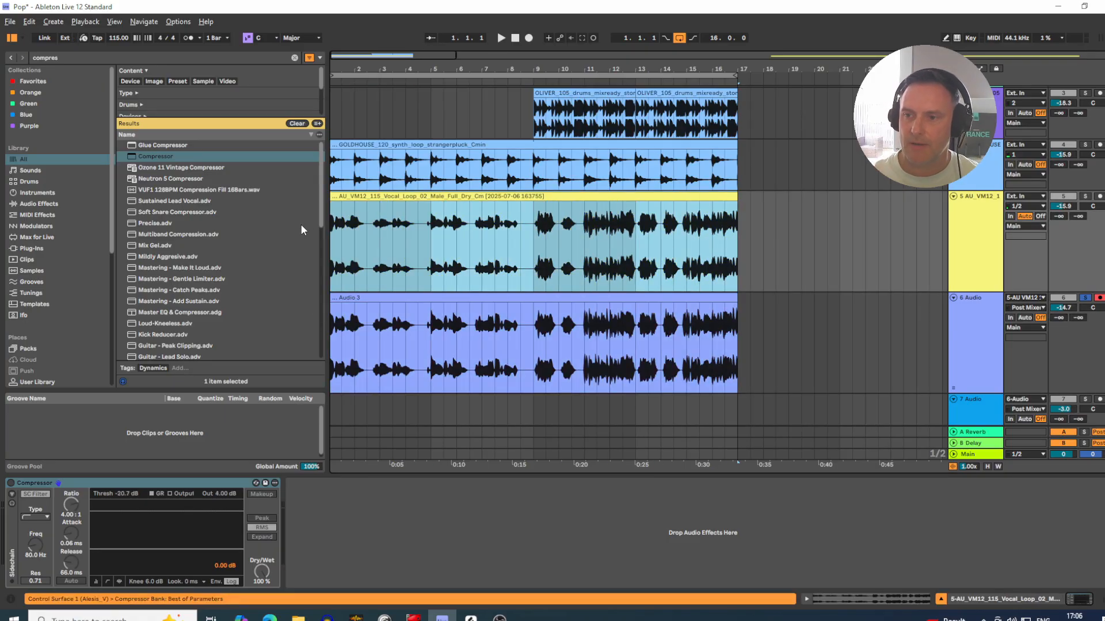
Step: Switch repeatedly between the original vocal and 6 Audio tracks to compare their waveforms and Compressor settings
{"action": "left_click", "coordinate": [961, 309]}
{"action": "left_click", "coordinate": [971, 259]}
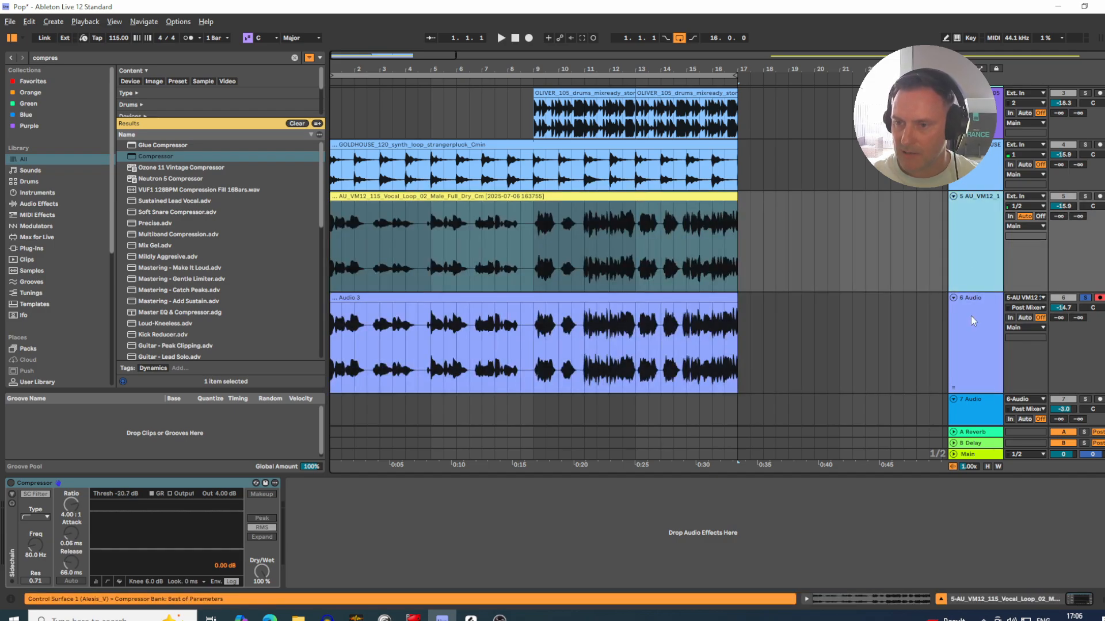
{"action": "left_click", "coordinate": [972, 319]}
{"action": "left_click", "coordinate": [966, 238]}
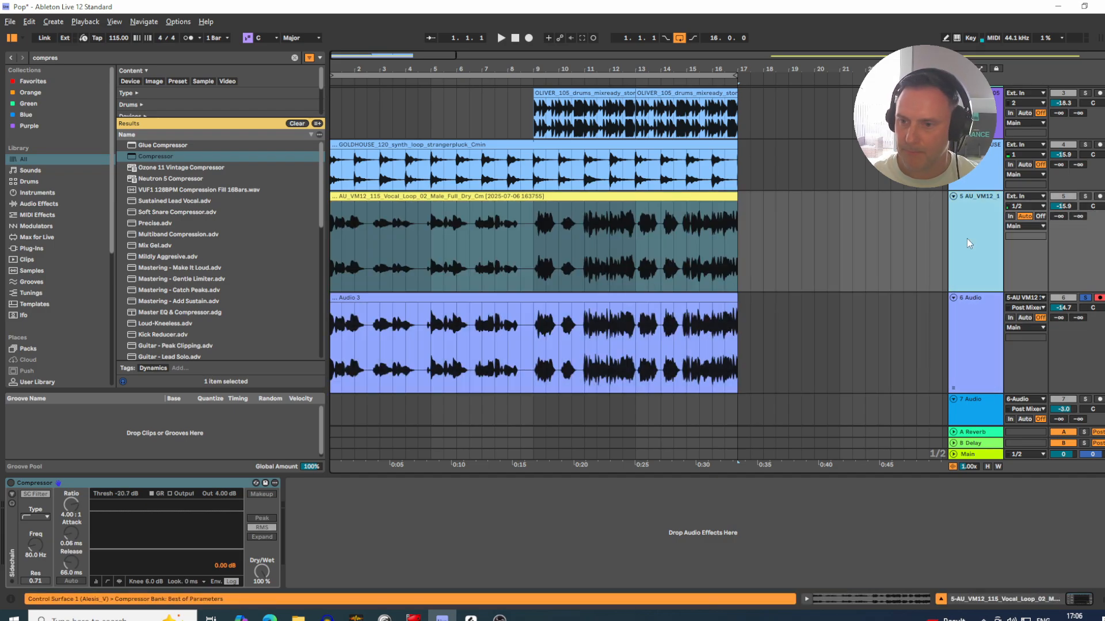
{"action": "left_click", "coordinate": [978, 305]}
{"action": "left_click", "coordinate": [974, 247]}
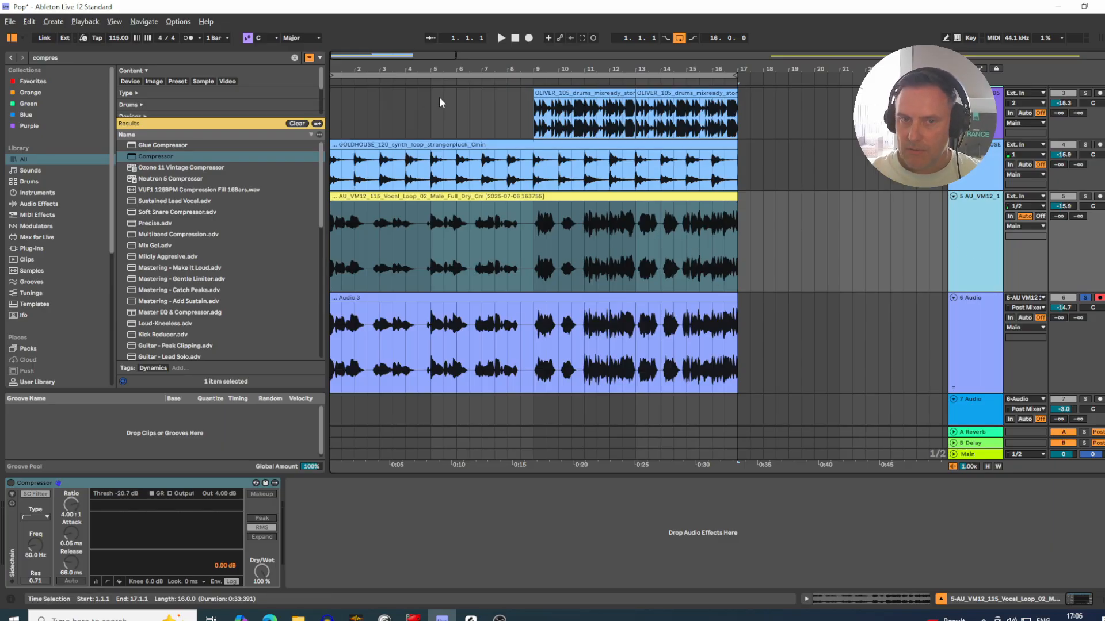
{"action": "left_click_drag", "start_coordinate": [511, 70], "coordinate": [541, 70]}
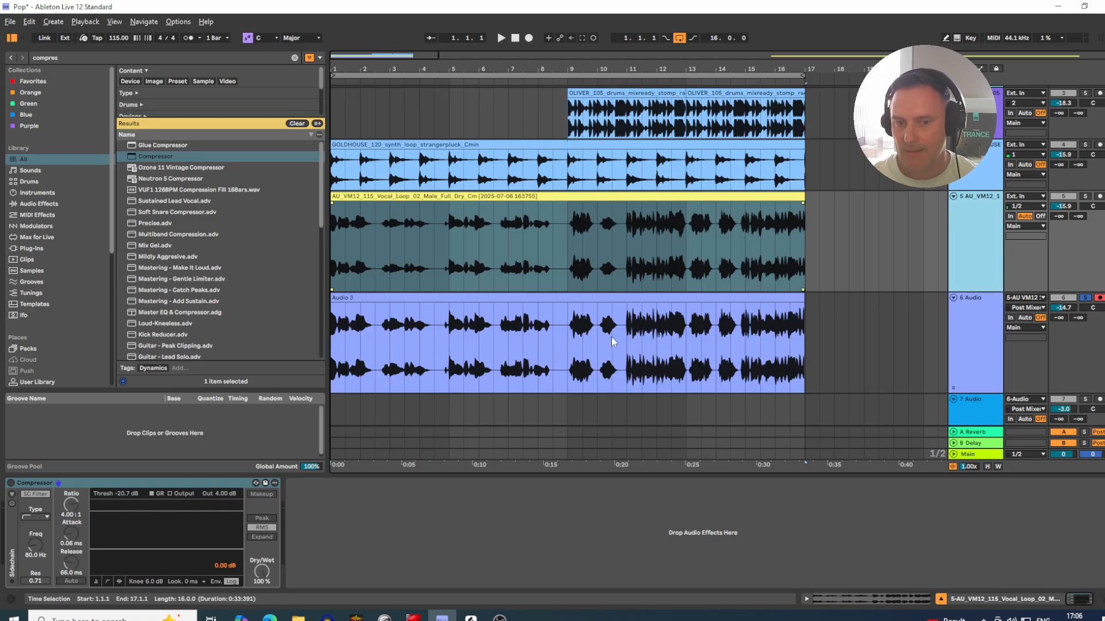
{"action": "left_click", "coordinate": [531, 298]}
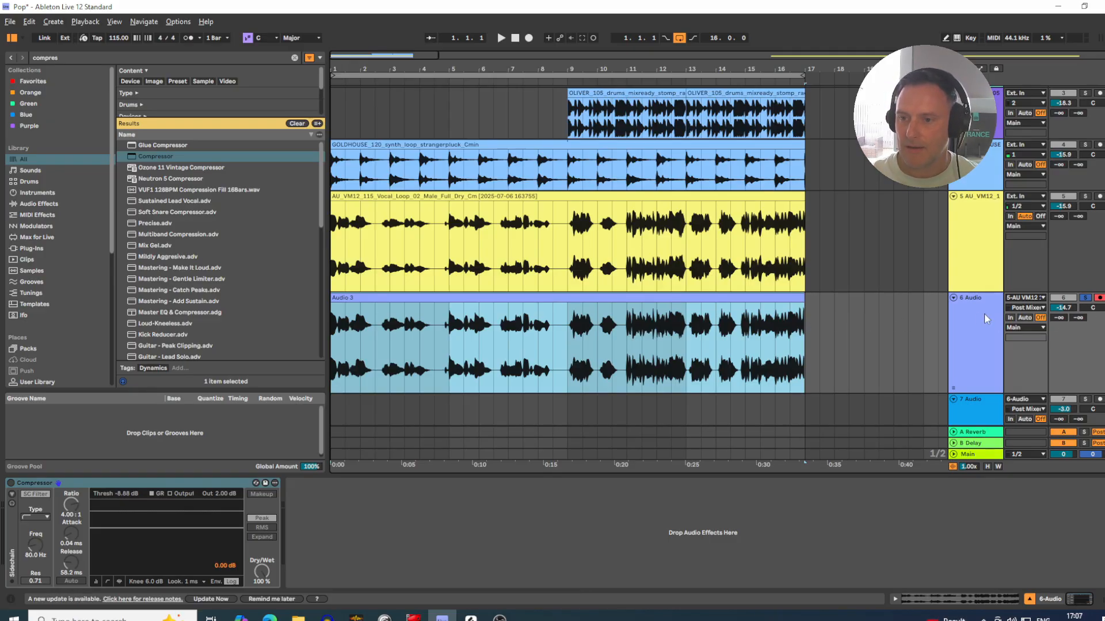
{"action": "left_click", "coordinate": [970, 301]}
{"action": "left_click", "coordinate": [968, 243]}
{"action": "left_click", "coordinate": [969, 311]}
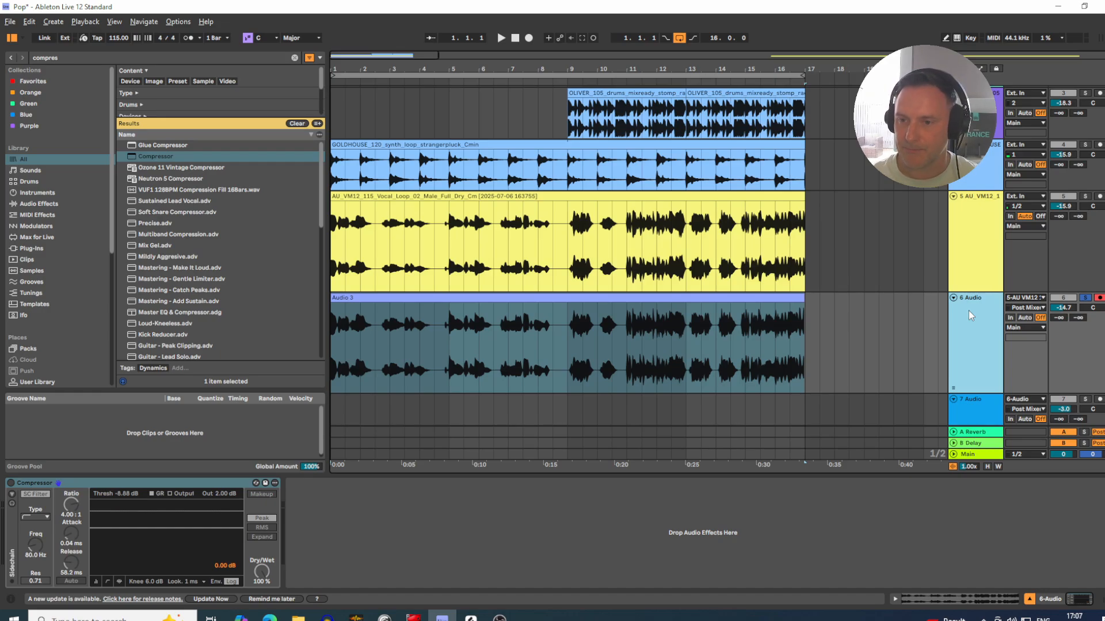
Step: Turn off solo on the 6 Audio track and mute the original vocal track
{"action": "left_click", "coordinate": [1085, 299]}
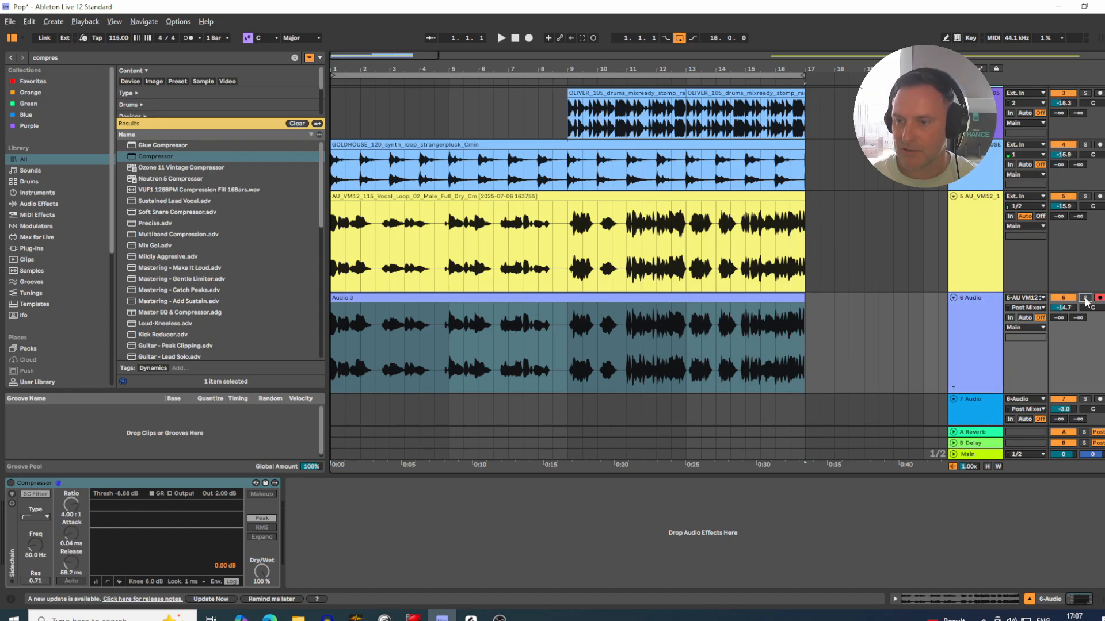
{"action": "left_click", "coordinate": [975, 302]}
{"action": "left_click", "coordinate": [977, 264]}
{"action": "scroll", "coordinate": [977, 264], "scroll_direction": "up", "scroll_amount": 1}
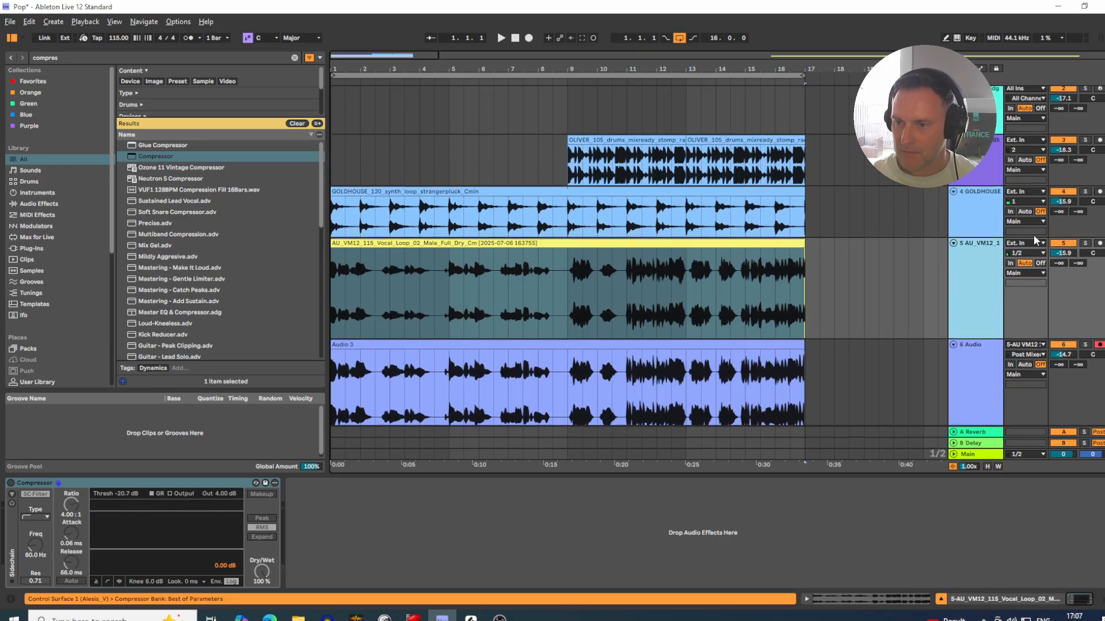
{"action": "left_click", "coordinate": [1062, 244]}
{"action": "scroll", "coordinate": [936, 322], "scroll_direction": "up", "scroll_amount": 1}
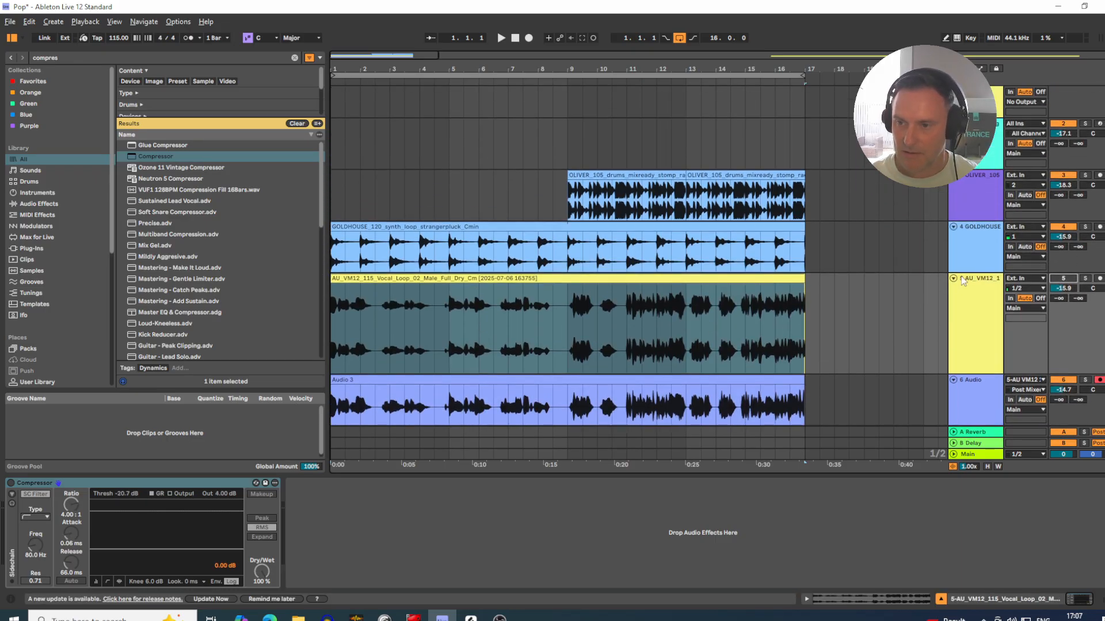
{"action": "scroll", "coordinate": [401, 96], "scroll_direction": "down", "scroll_amount": 1}
{"action": "scroll", "coordinate": [458, 129], "scroll_direction": "down", "scroll_amount": 2}
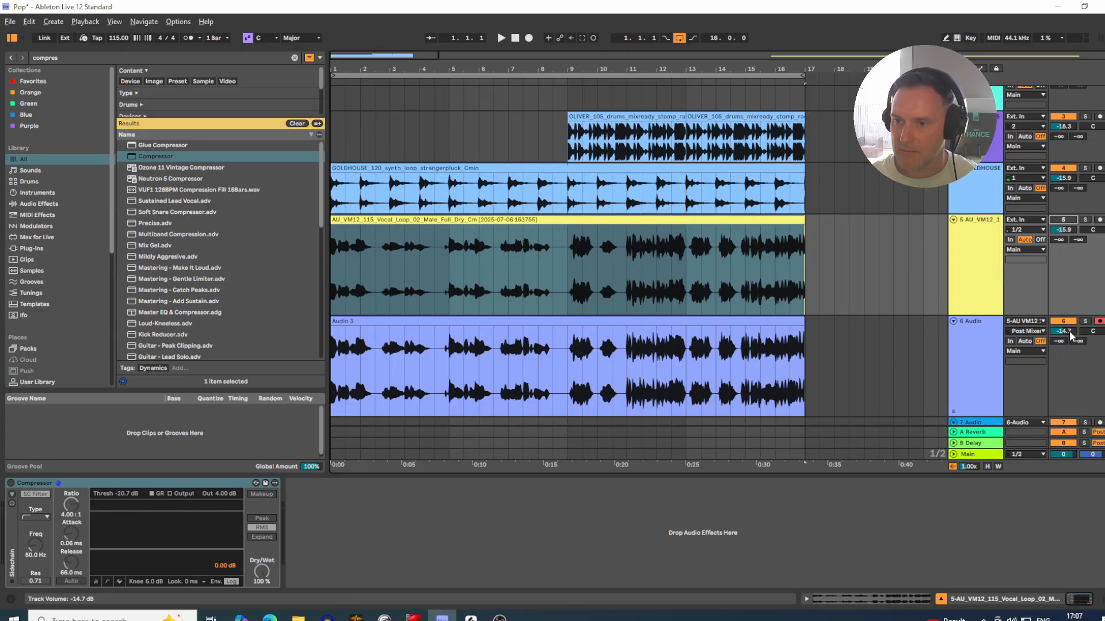
Step: Play the full mix from bar 1 with the recorded vocal, lowering the OLIVER drums track to -20.0 dB, and stop near bar 17
{"action": "left_click", "coordinate": [344, 169]}
{"action": "key", "text": "space"}
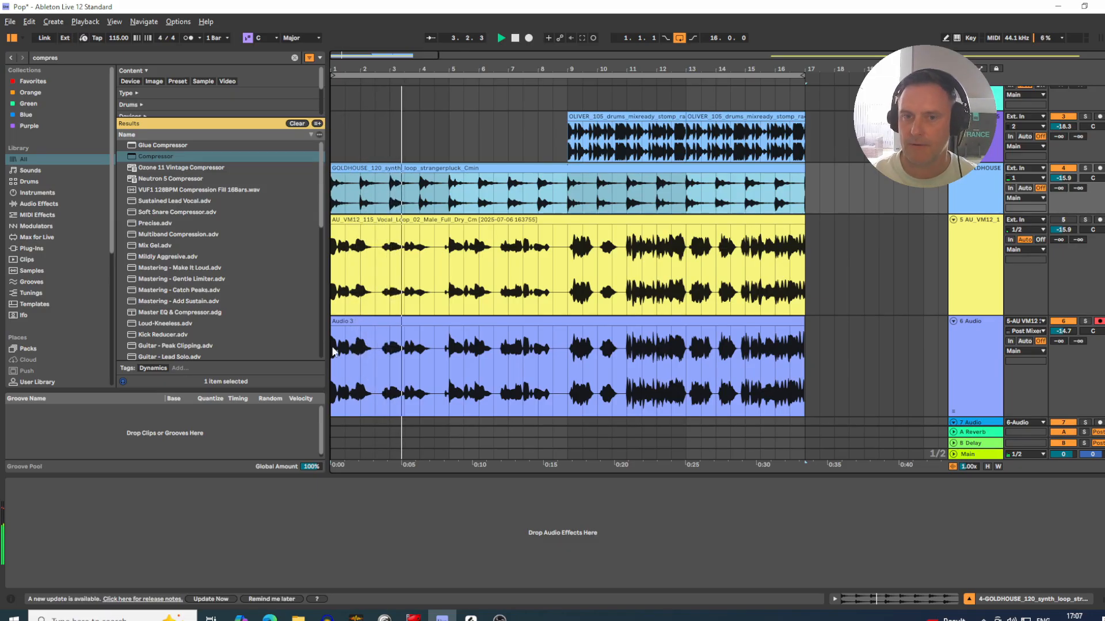
{"action": "left_click_drag", "start_coordinate": [468, 66], "coordinate": [468, 63]}
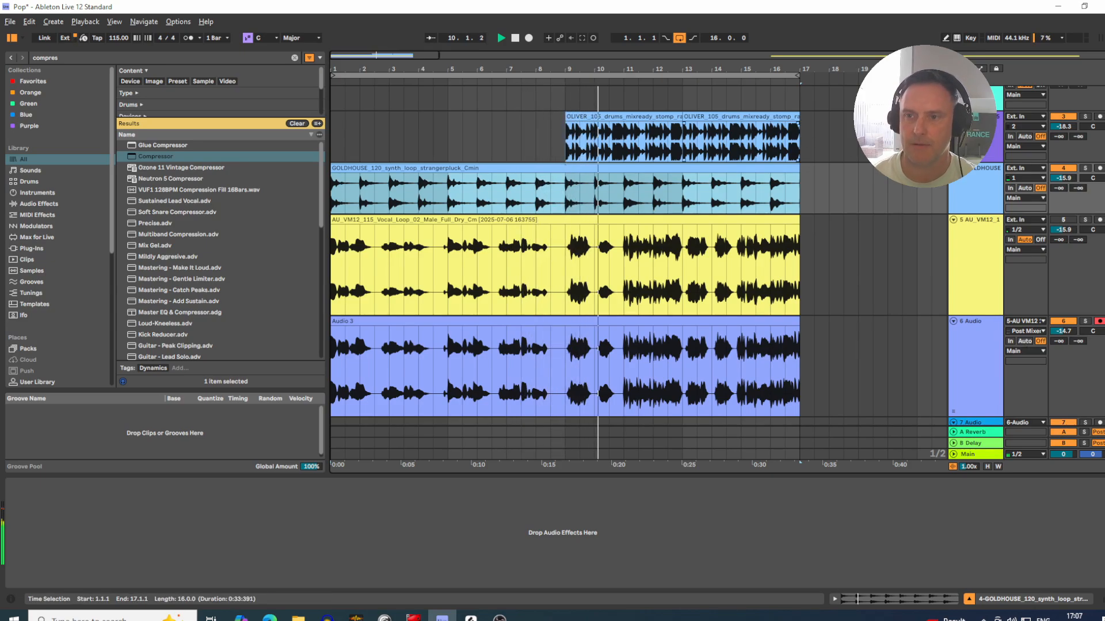
{"action": "left_click_drag", "start_coordinate": [1069, 131], "coordinate": [1070, 142]}
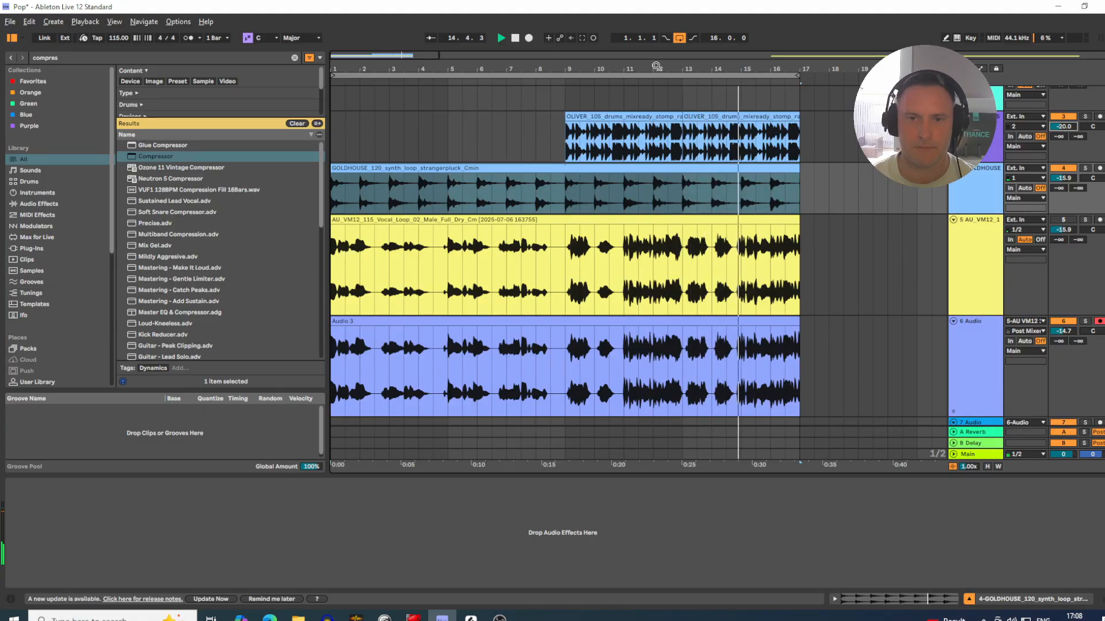
{"action": "left_click_drag", "start_coordinate": [656, 68], "coordinate": [553, 66]}
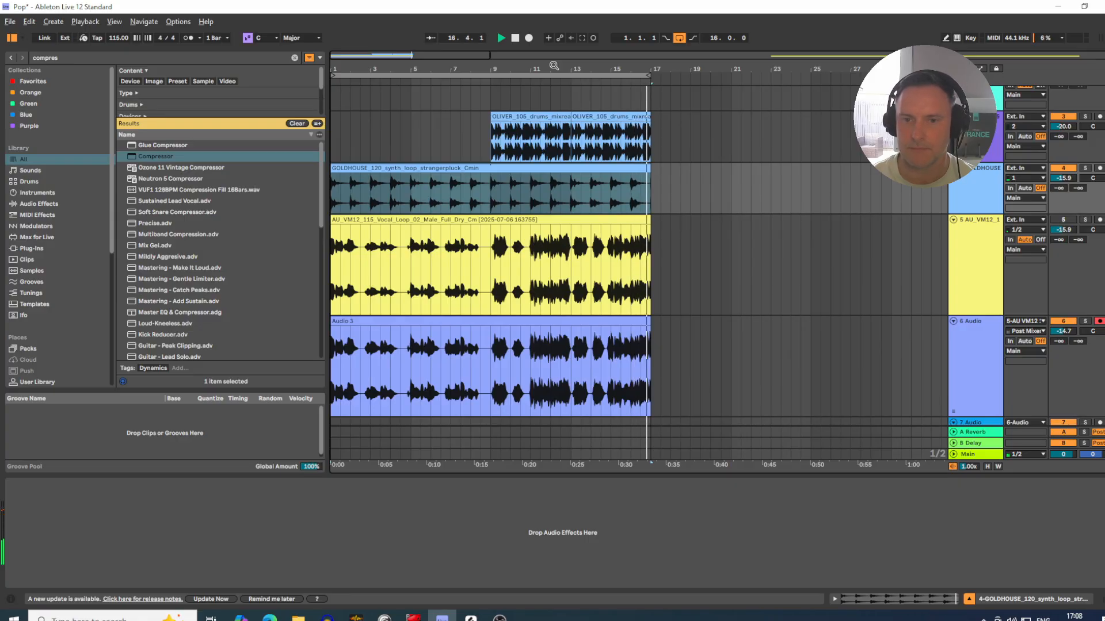
{"action": "key", "text": "space"}
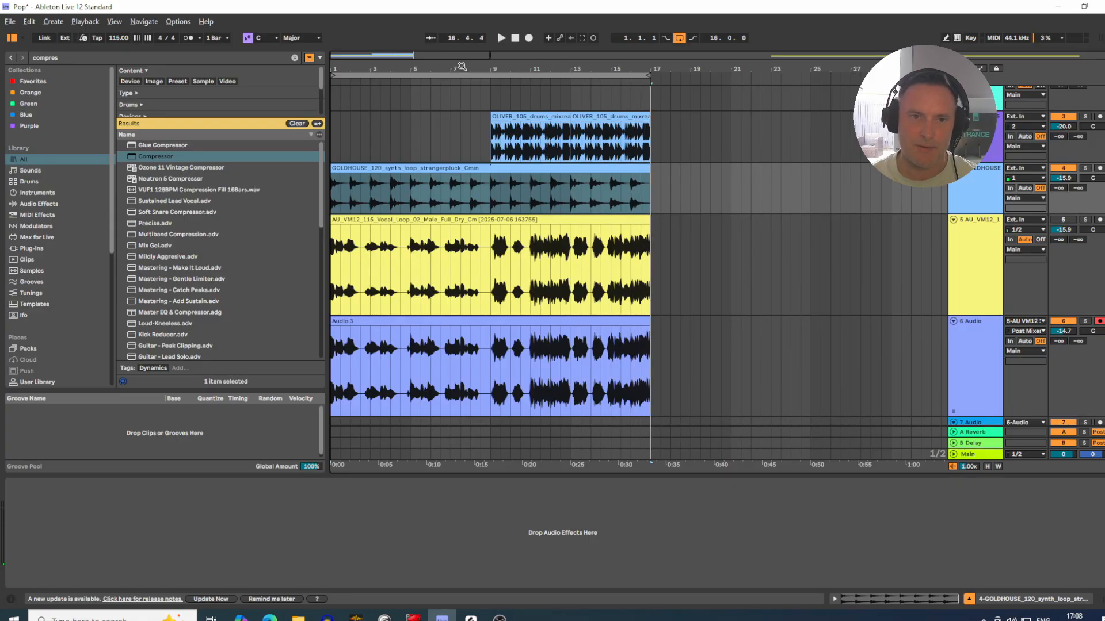
Step: Show the devices of the OLIVER drums track
{"action": "left_click_drag", "start_coordinate": [462, 66], "coordinate": [466, 60]}
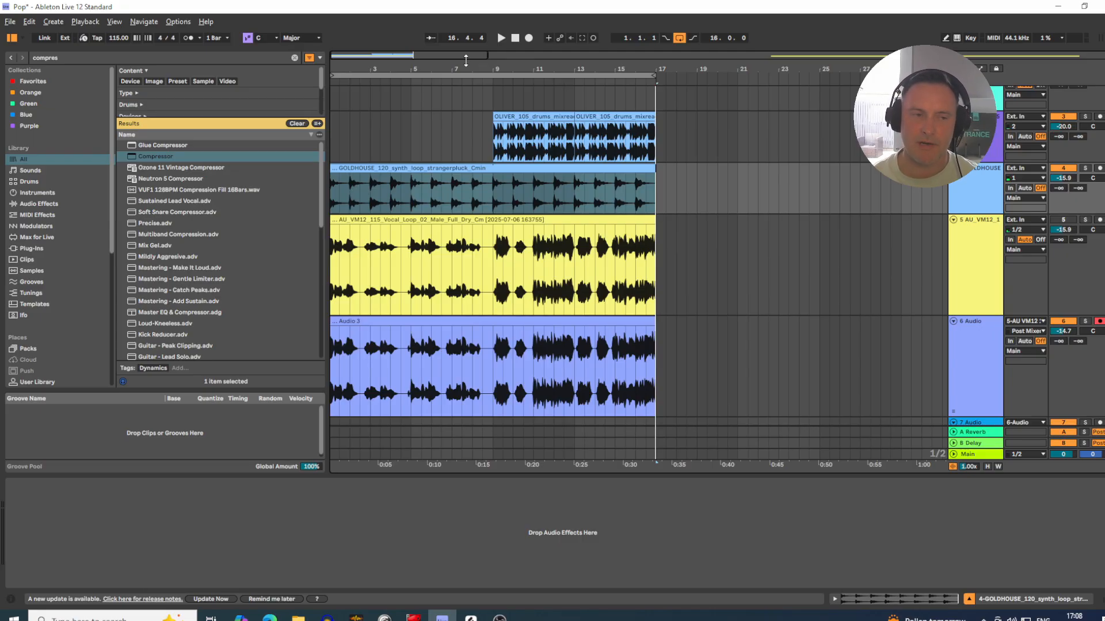
{"action": "mouse_move", "coordinate": [349, 65]}
{"action": "left_mouse_down"}
{"action": "mouse_move", "coordinate": [363, 107]}
{"action": "mouse_move", "coordinate": [368, 67]}
{"action": "left_mouse_up"}
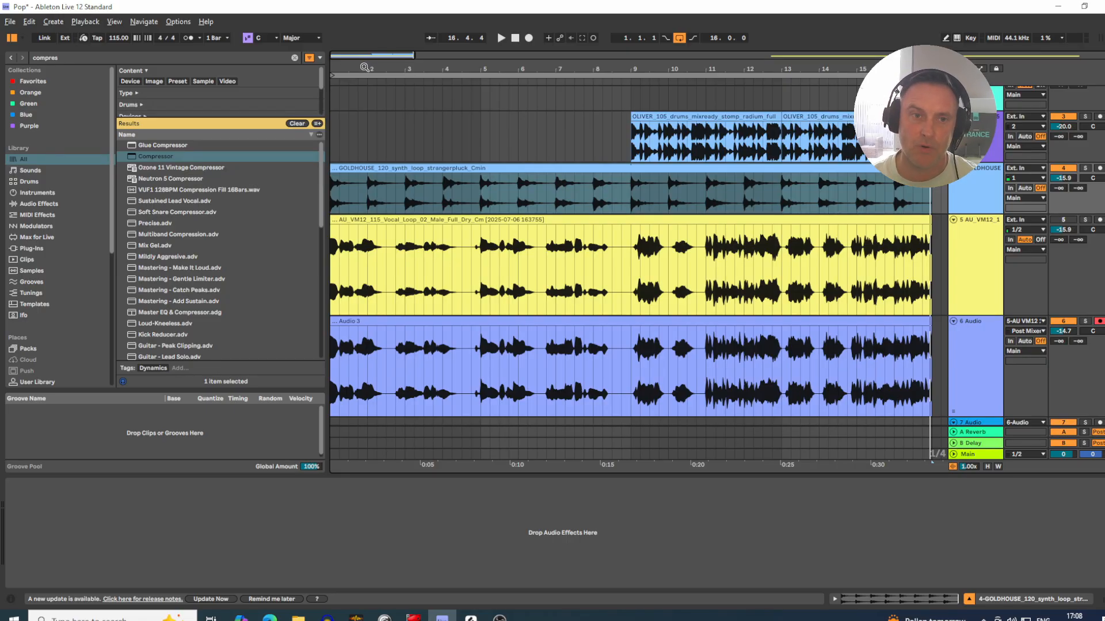
{"action": "left_click_drag", "start_coordinate": [365, 67], "coordinate": [365, 66]}
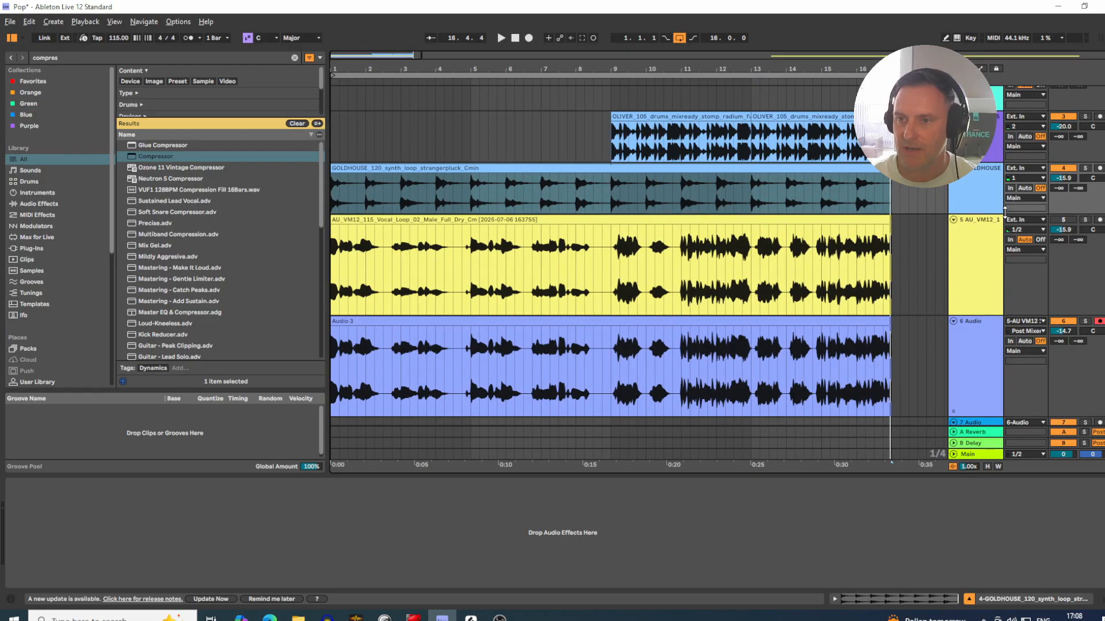
{"action": "left_click", "coordinate": [975, 118]}
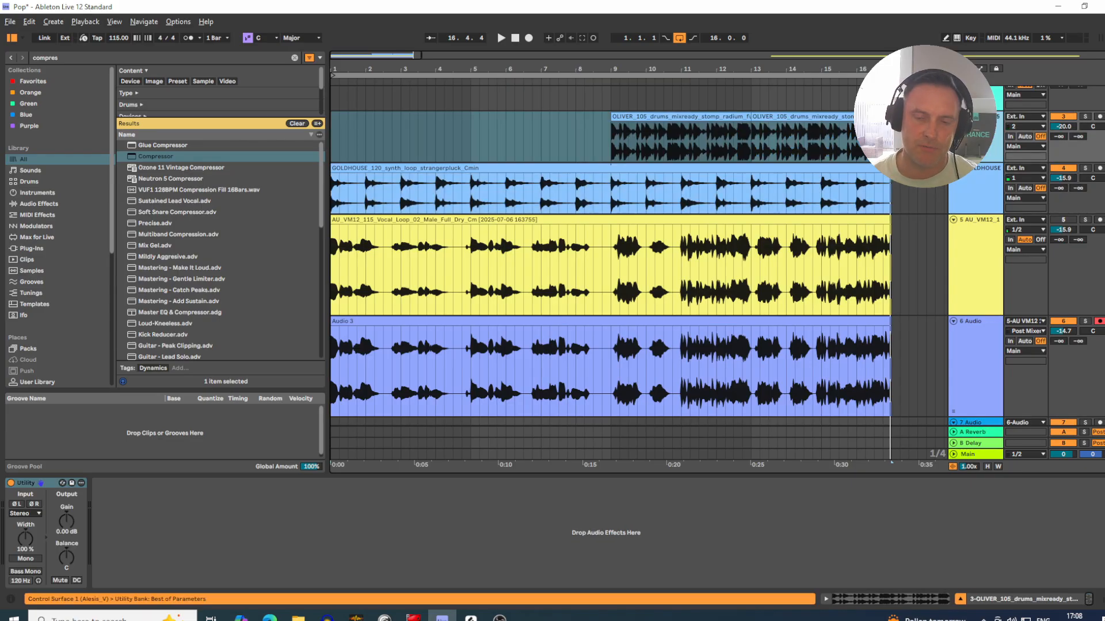